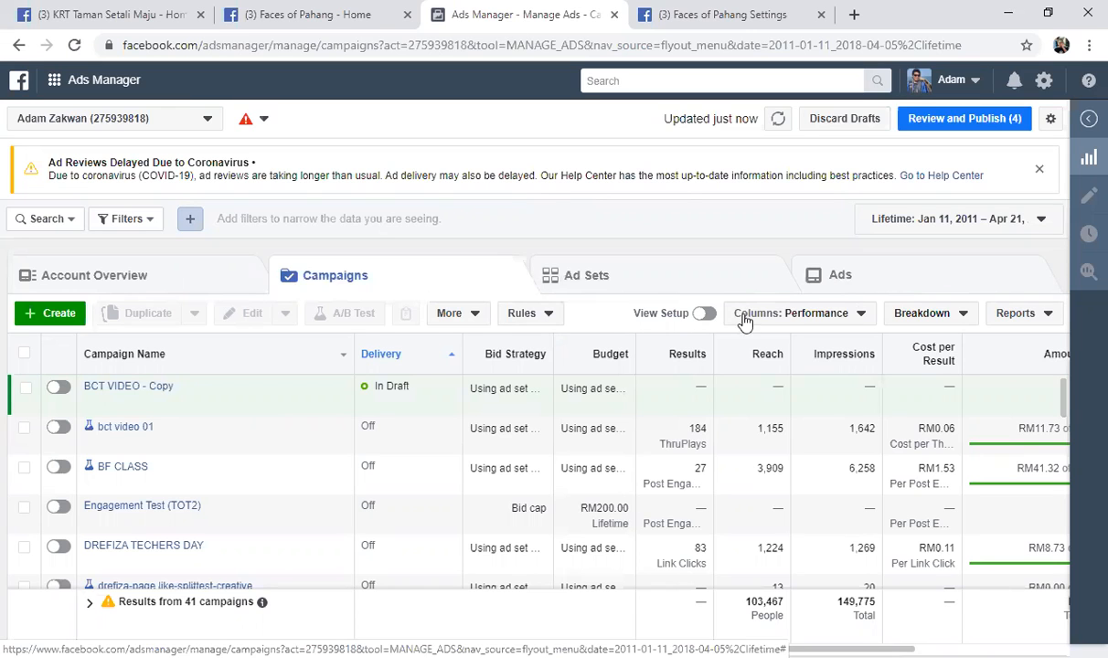
# Look through the list of campaigns and their delivery statuses.
pyautogui.scroll(-2, 362, 496)
pyautogui.scroll(-5, 362, 496)
pyautogui.scroll(3, 395, 494)
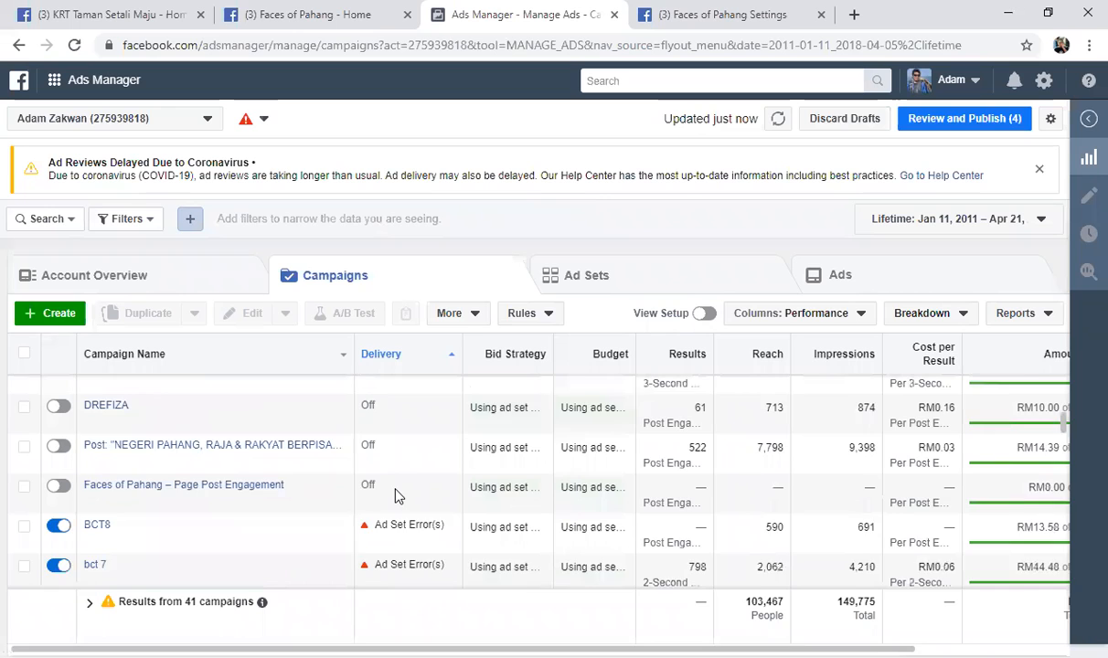
pyautogui.scroll(5, 396, 494)
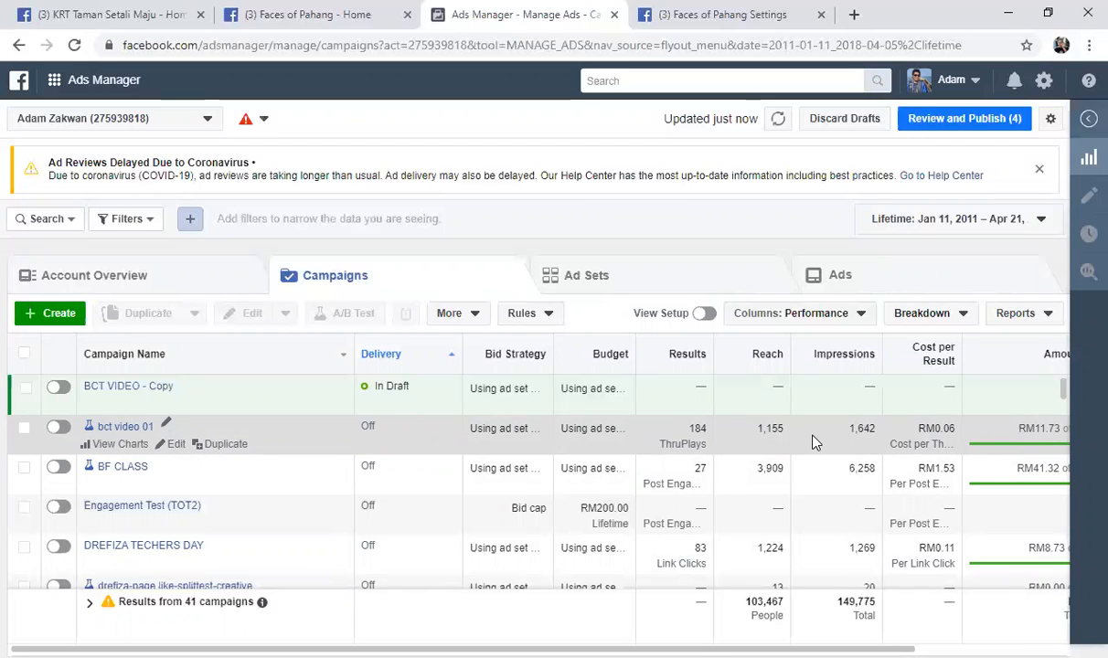
pyautogui.click(1041, 222)
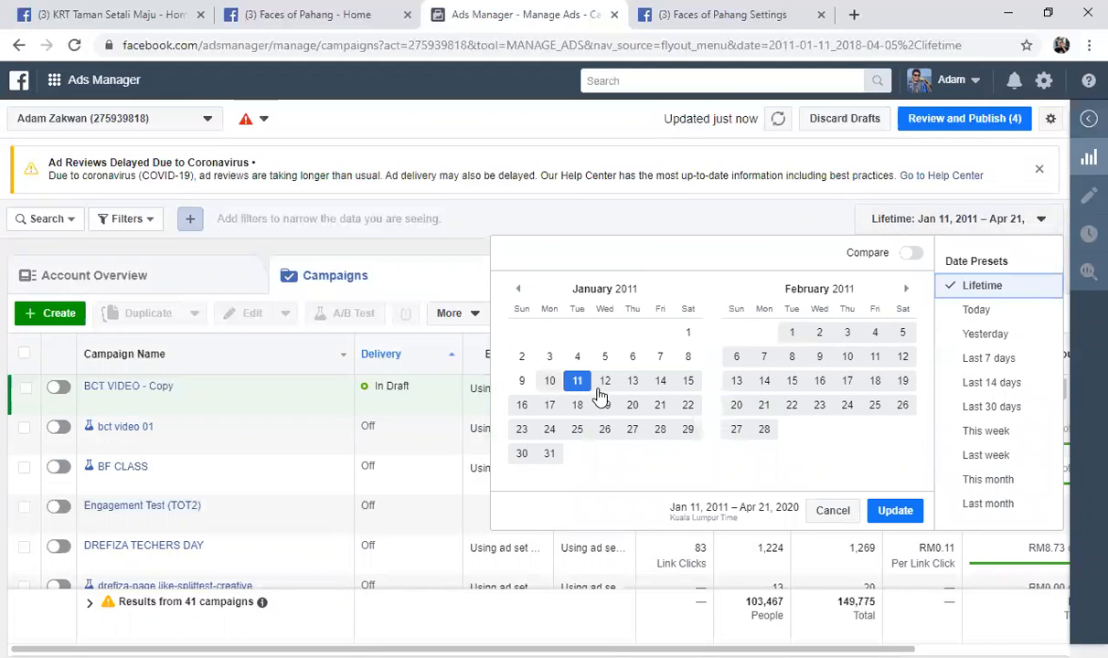
pyautogui.click(577, 382)
pyautogui.click(996, 290)
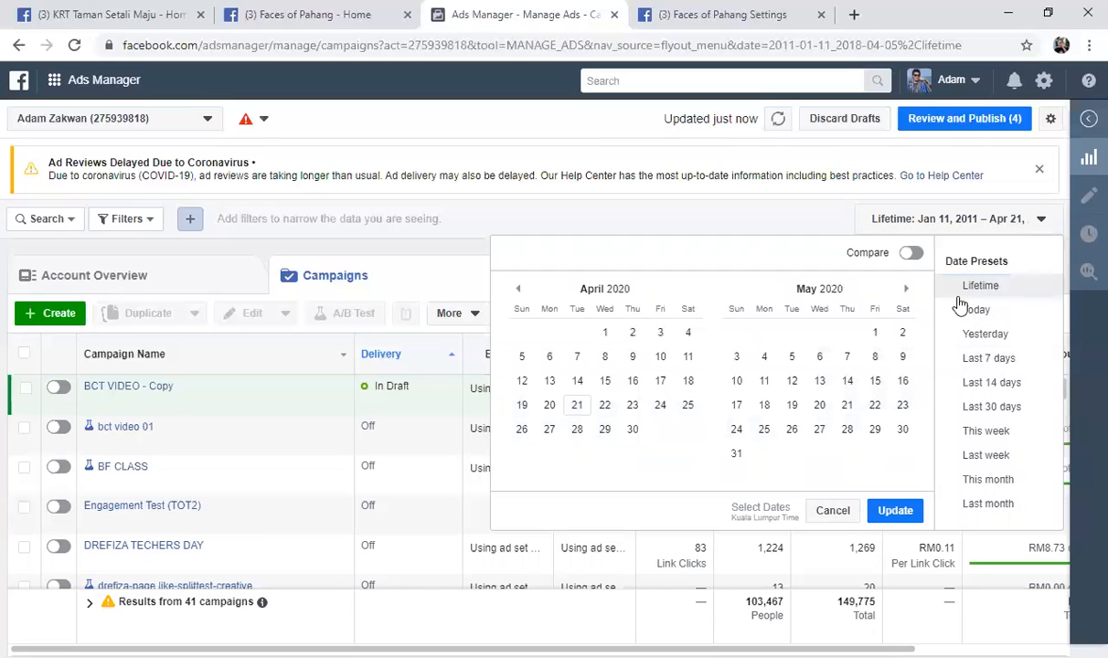
pyautogui.click(839, 512)
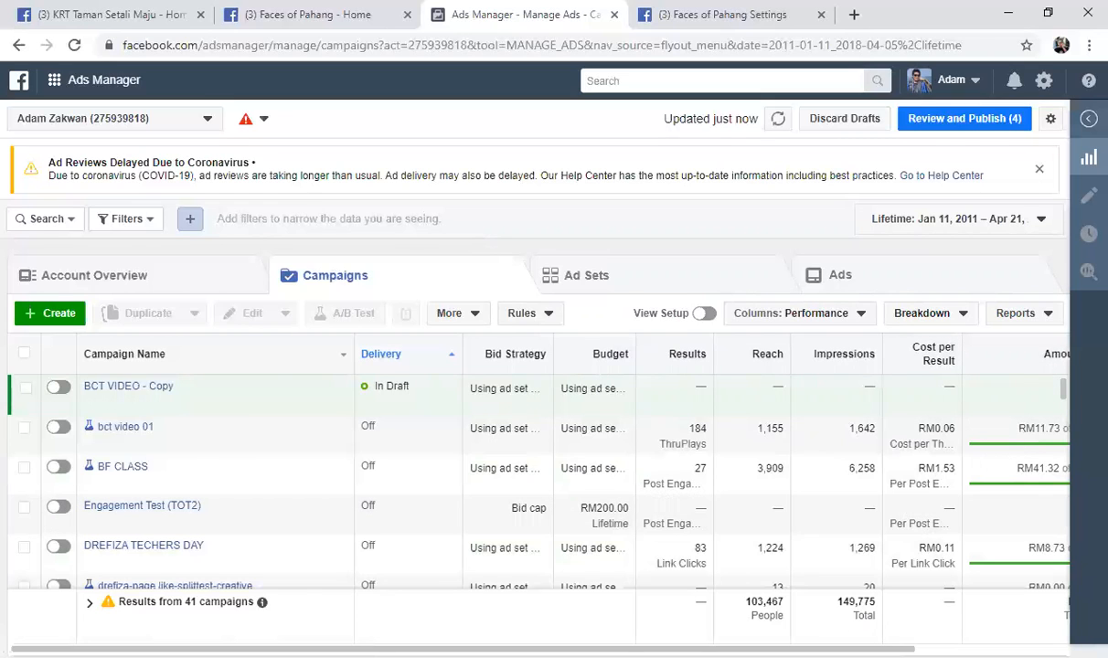
# Switch the campaign table's column preset to Performance and Clicks.
pyautogui.moveTo(731, 648); pyautogui.dragTo(873, 648)
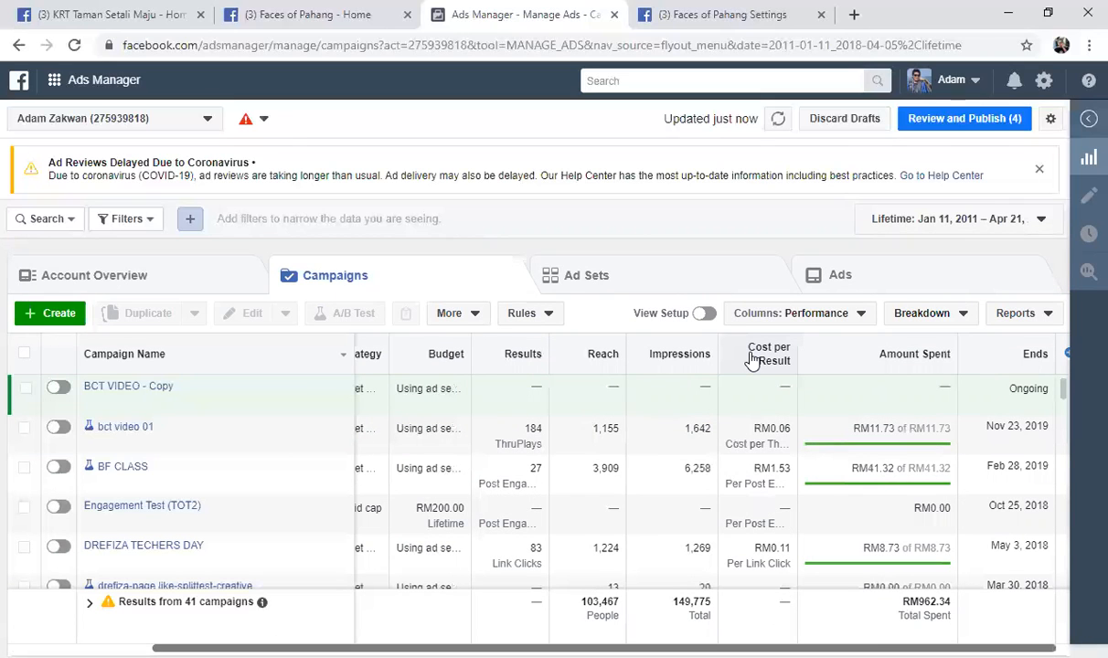
pyautogui.moveTo(751, 359)
pyautogui.click(835, 322)
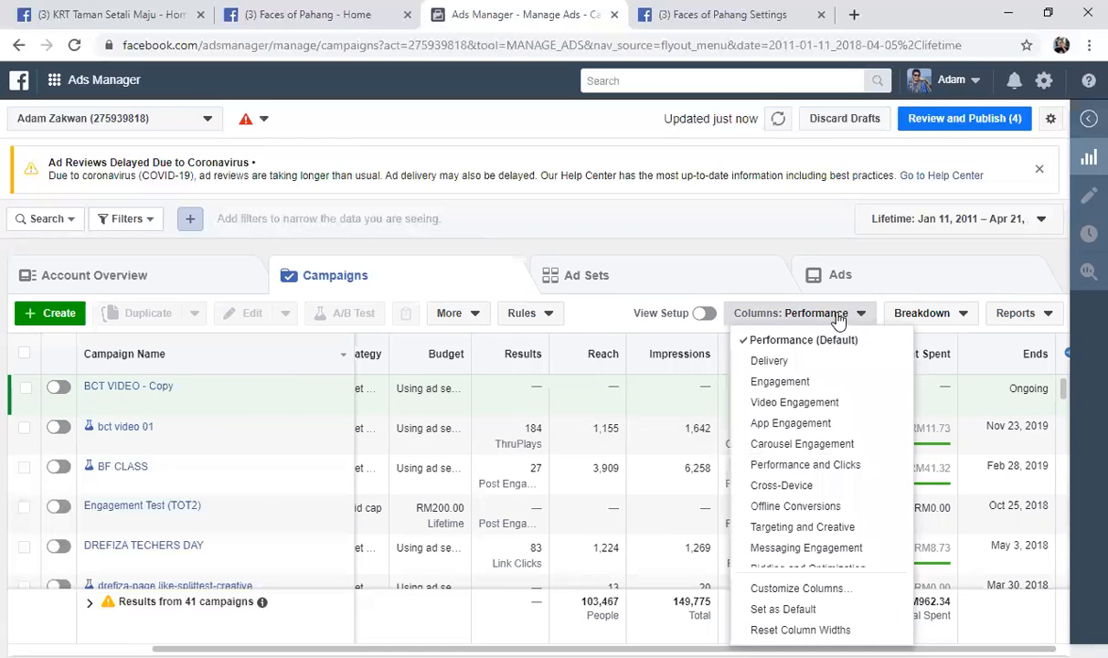
pyautogui.click(828, 474)
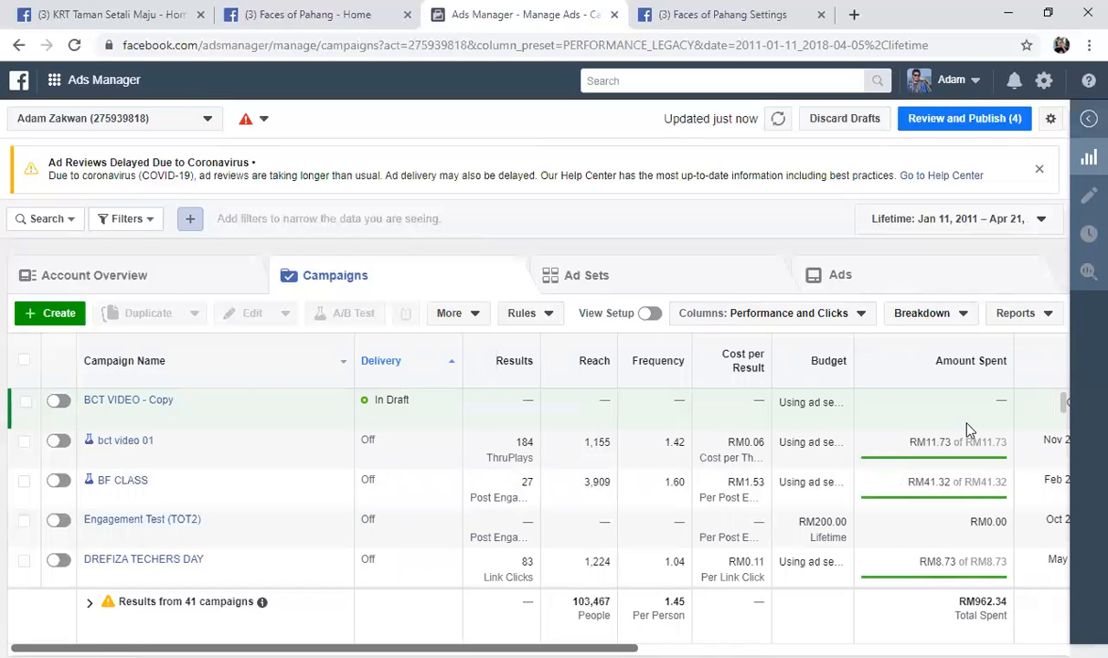
# Examine the campaign metrics across the table, from results, reach and frequency through amount spent to link clicks and CPC.
pyautogui.hscroll(3, 969, 429)
pyautogui.hscroll(1, 969, 430)
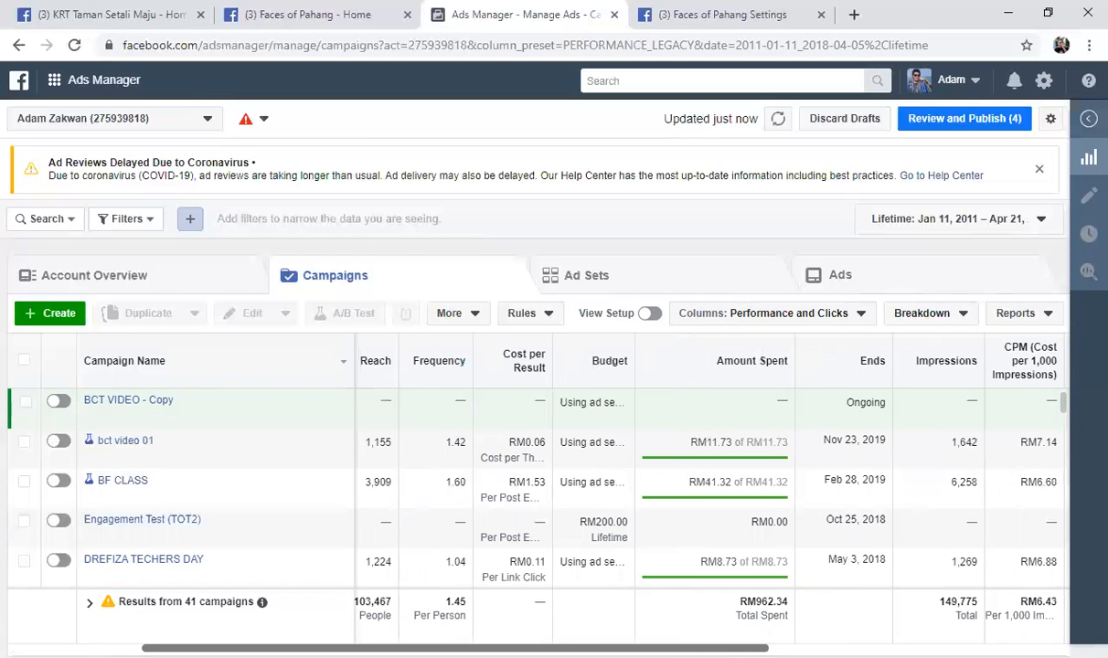
pyautogui.hscroll(5, 967, 432)
pyautogui.hscroll(2, 828, 420)
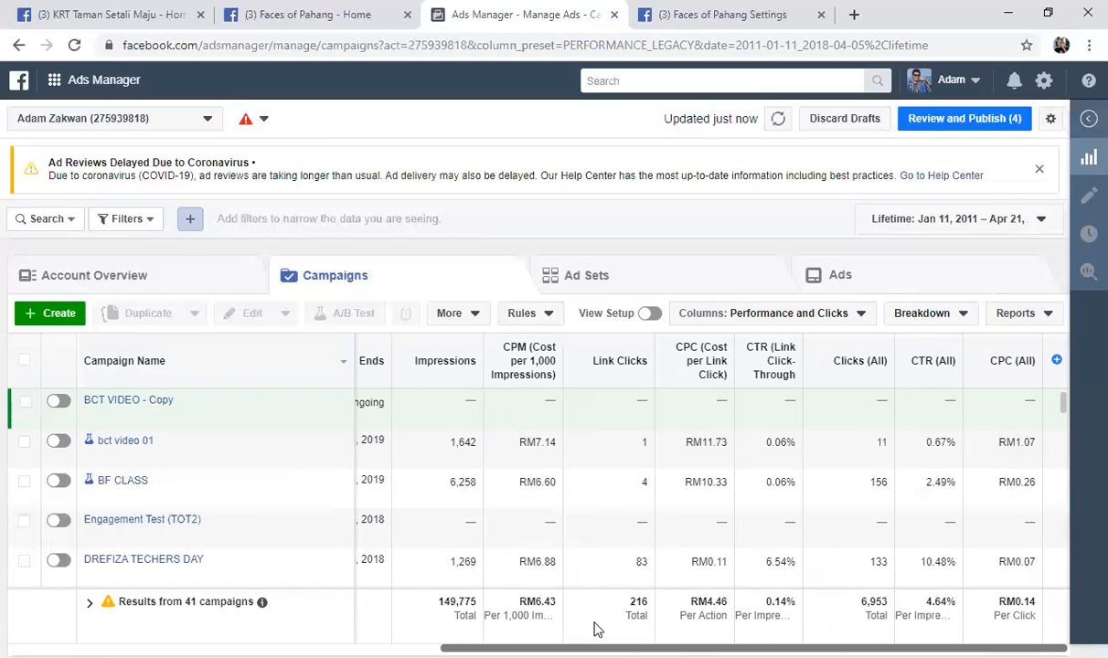
pyautogui.hscroll(-1, 596, 629)
pyautogui.hscroll(-1, 583, 449)
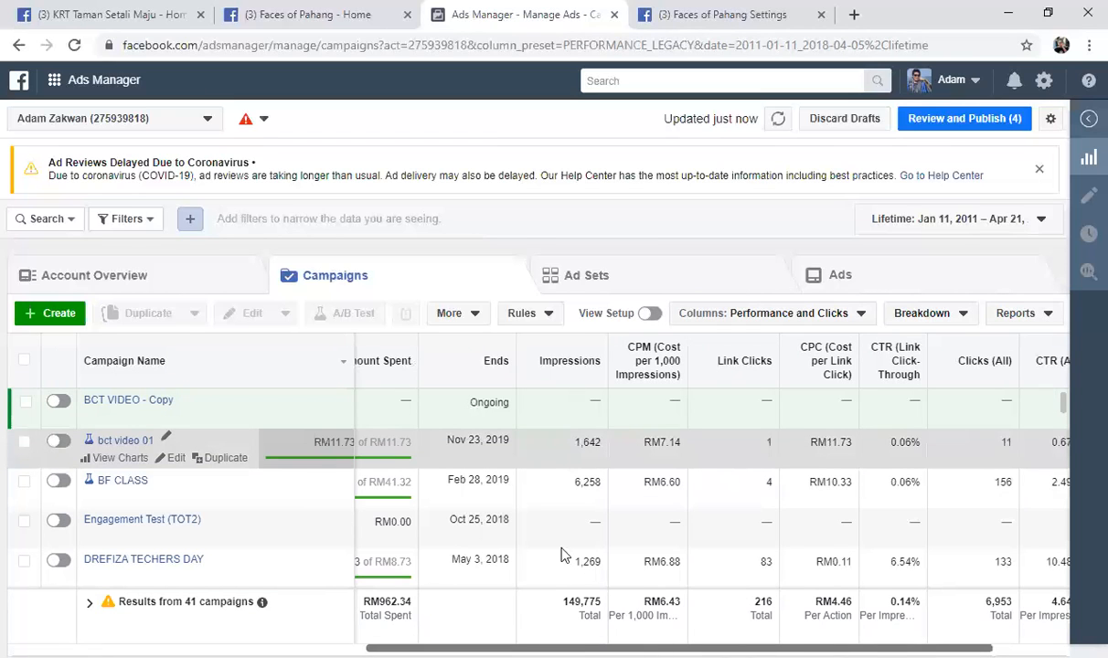
pyautogui.hscroll(-1, 563, 555)
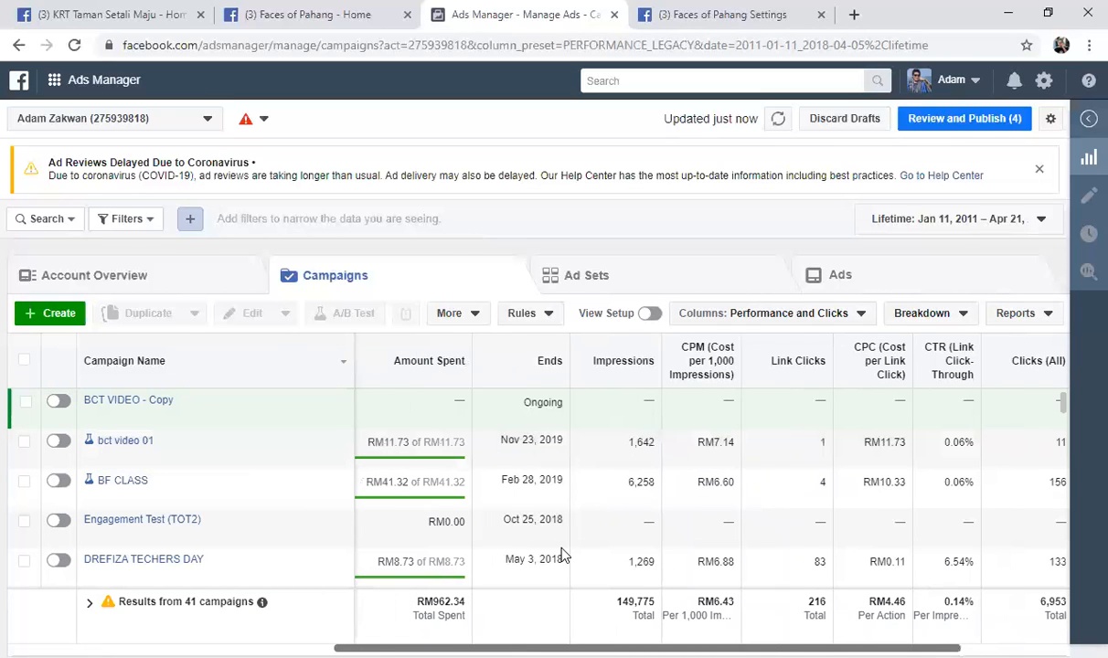
pyautogui.hscroll(-3, 563, 554)
pyautogui.hscroll(-3, 711, 493)
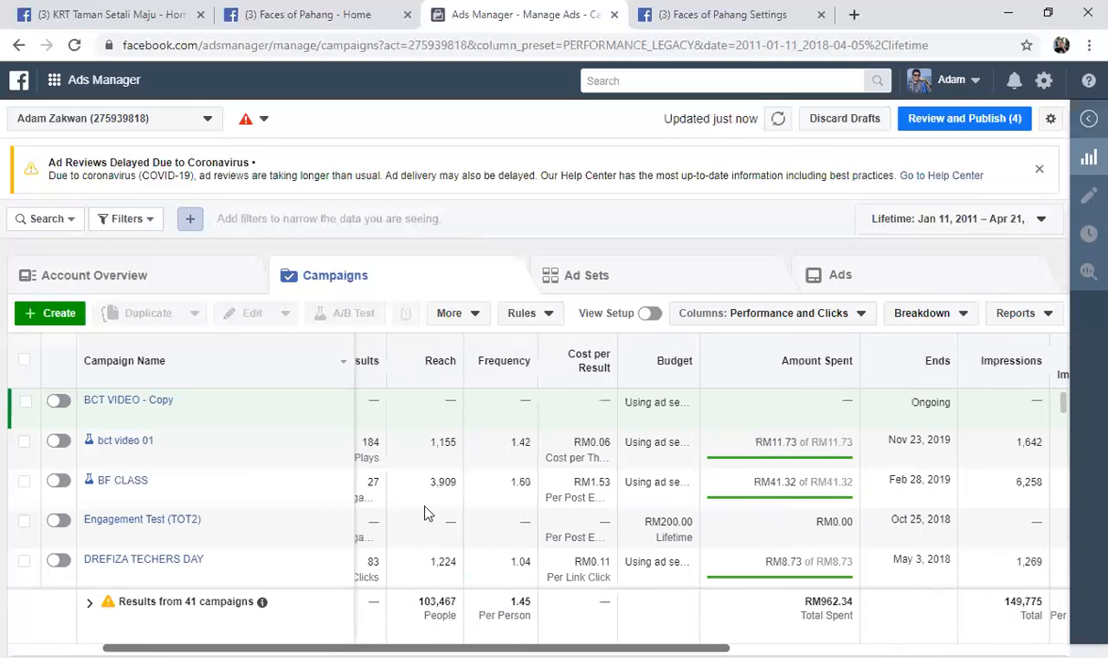
pyautogui.hscroll(-1, 461, 458)
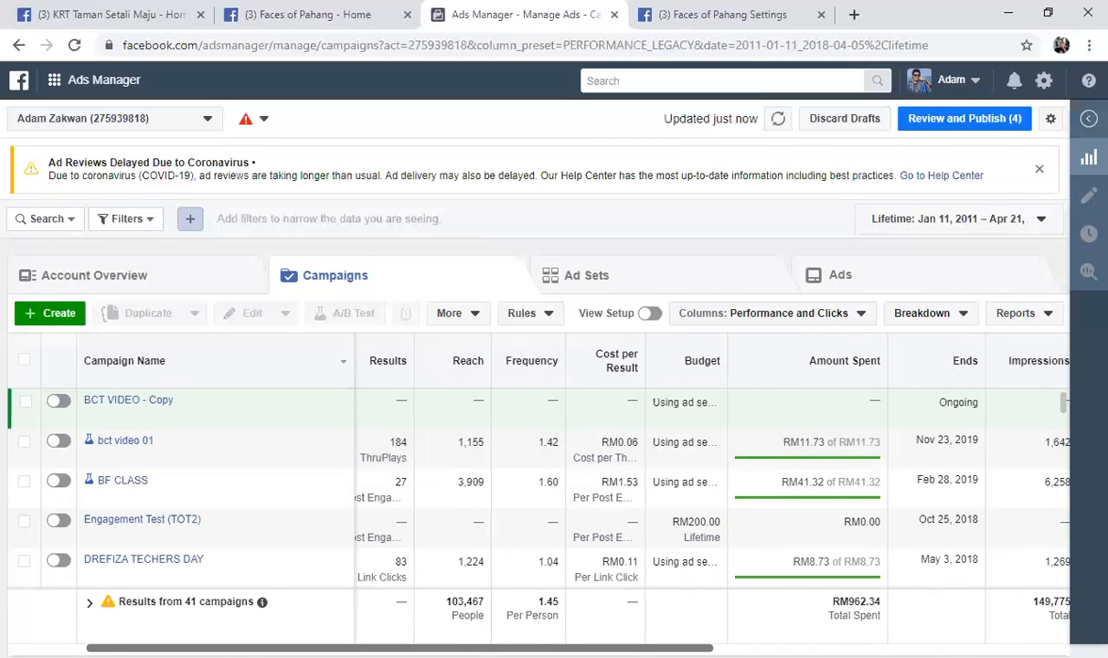
# Compare the impressions, CPM, CPC, CTR and Clicks (All) values across the listed campaigns.
pyautogui.hscroll(3, 713, 484)
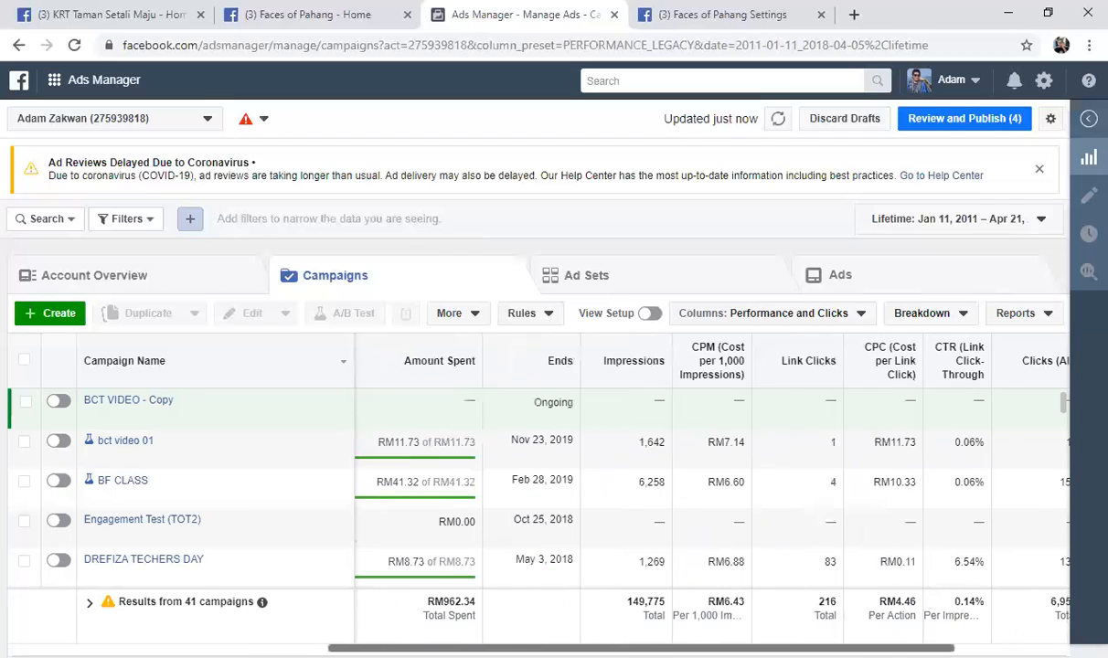
pyautogui.hscroll(2, 713, 485)
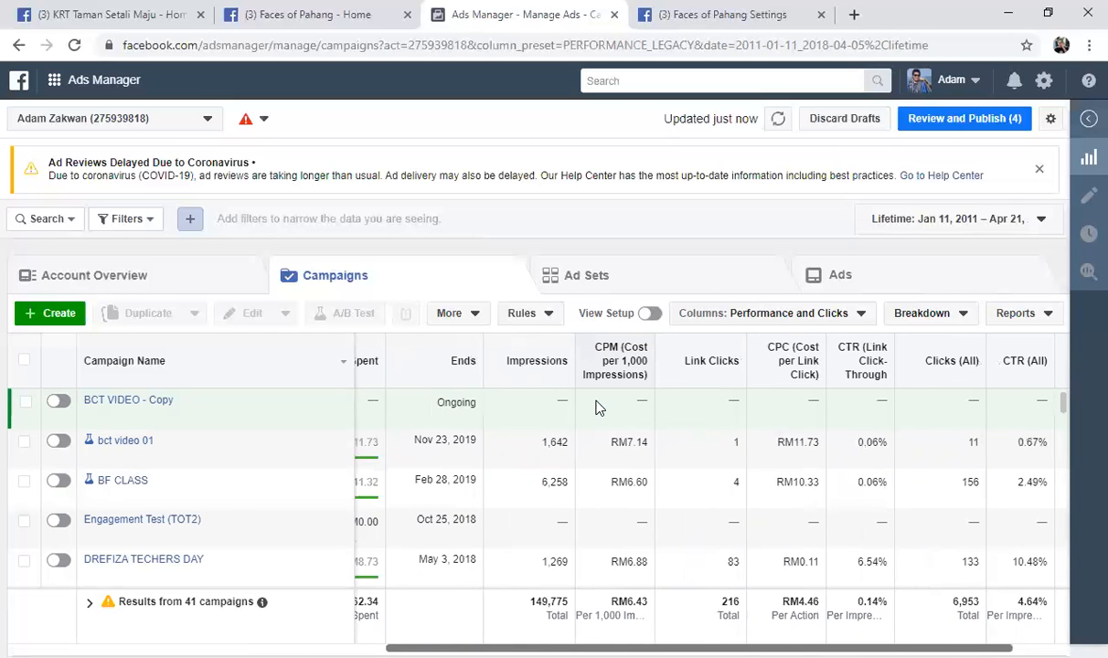
pyautogui.moveTo(601, 412)
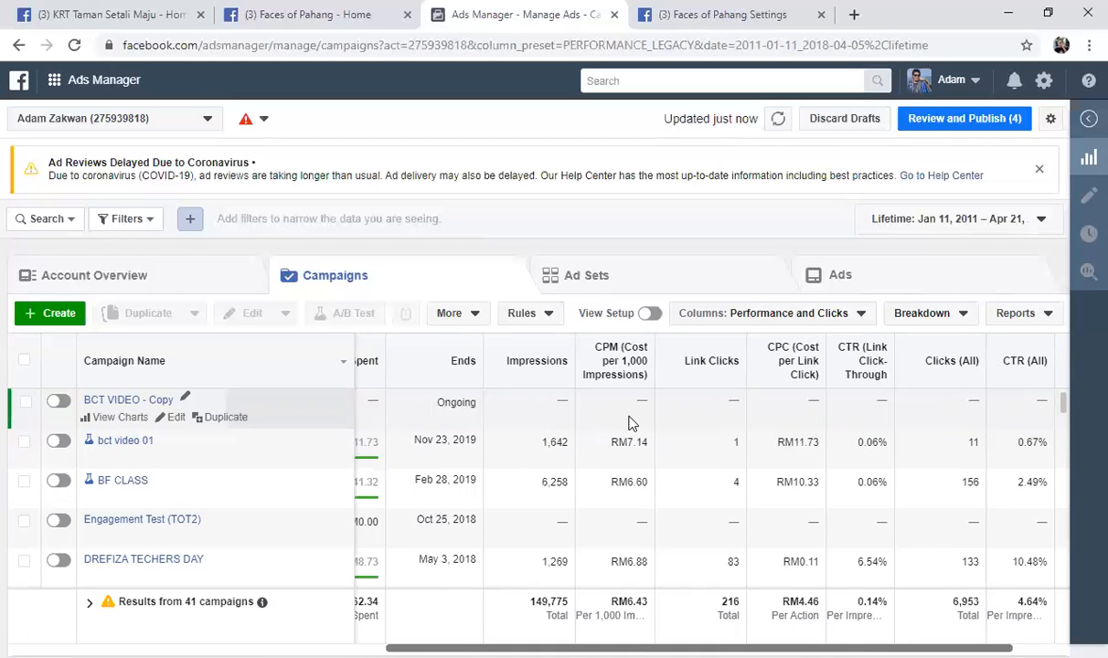
pyautogui.moveTo(617, 377)
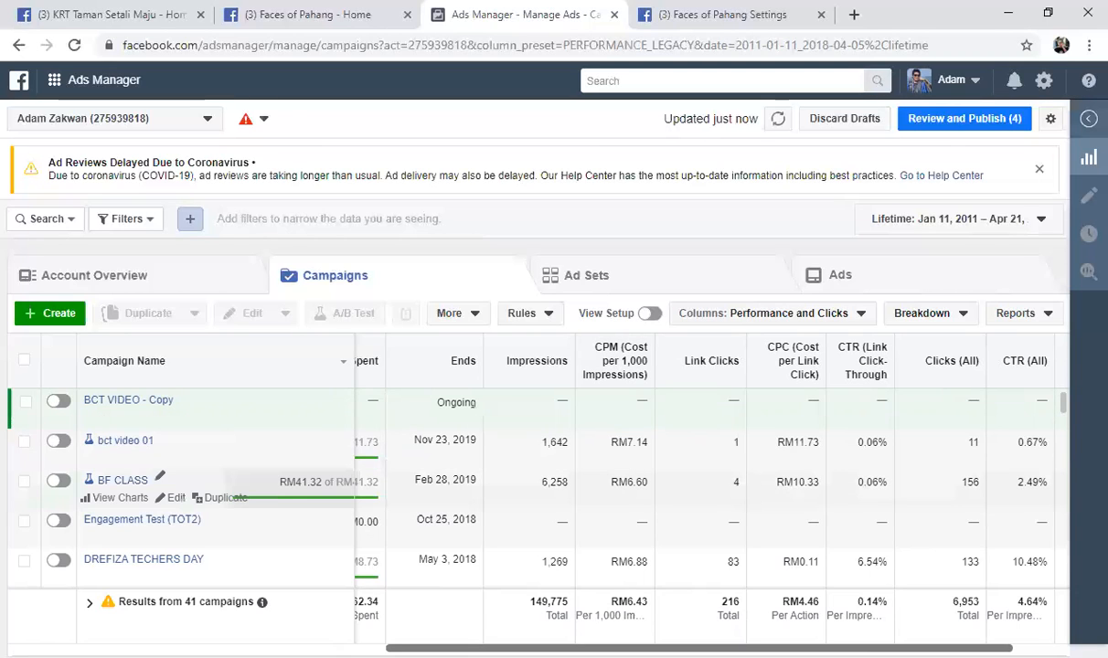
pyautogui.hscroll(2, 585, 475)
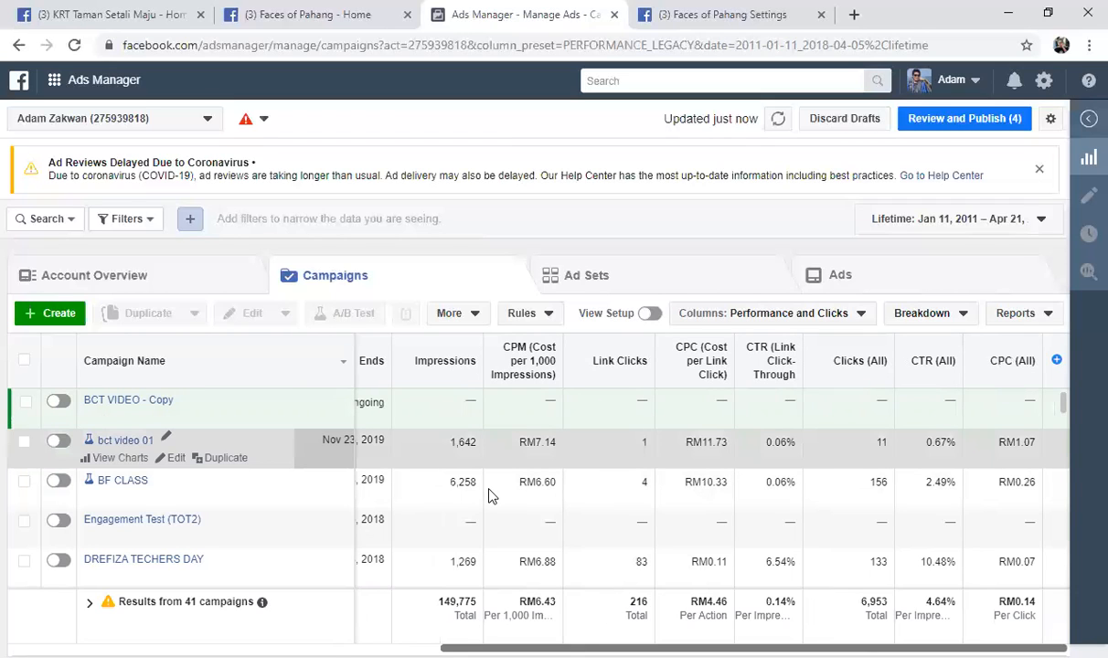
pyautogui.hscroll(-1, 492, 495)
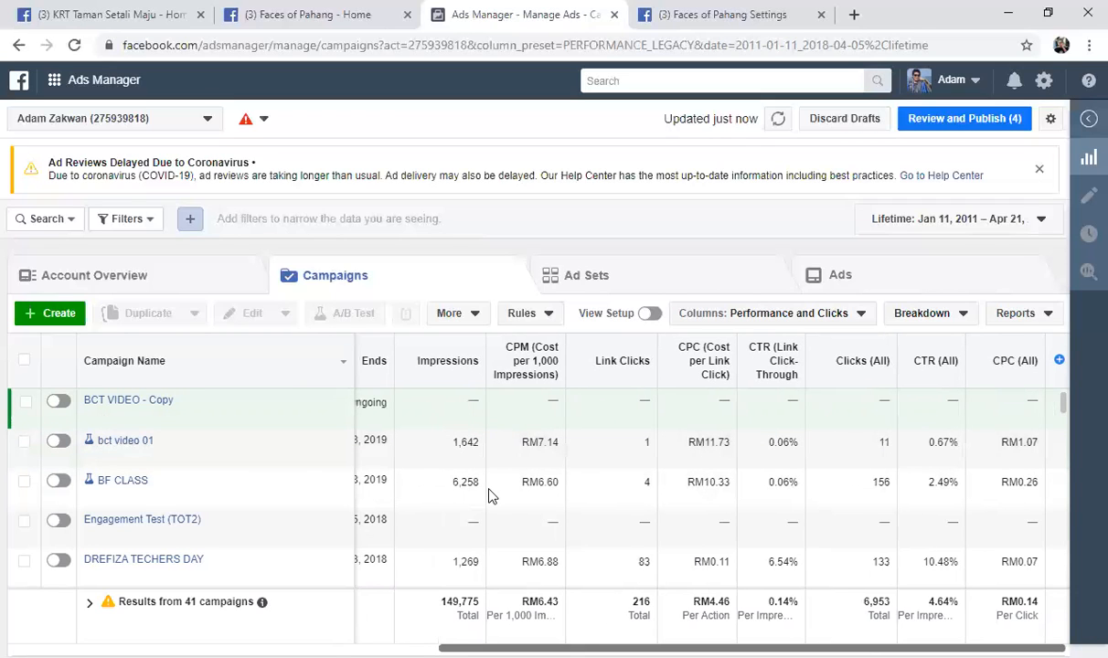
pyautogui.hscroll(1, 490, 495)
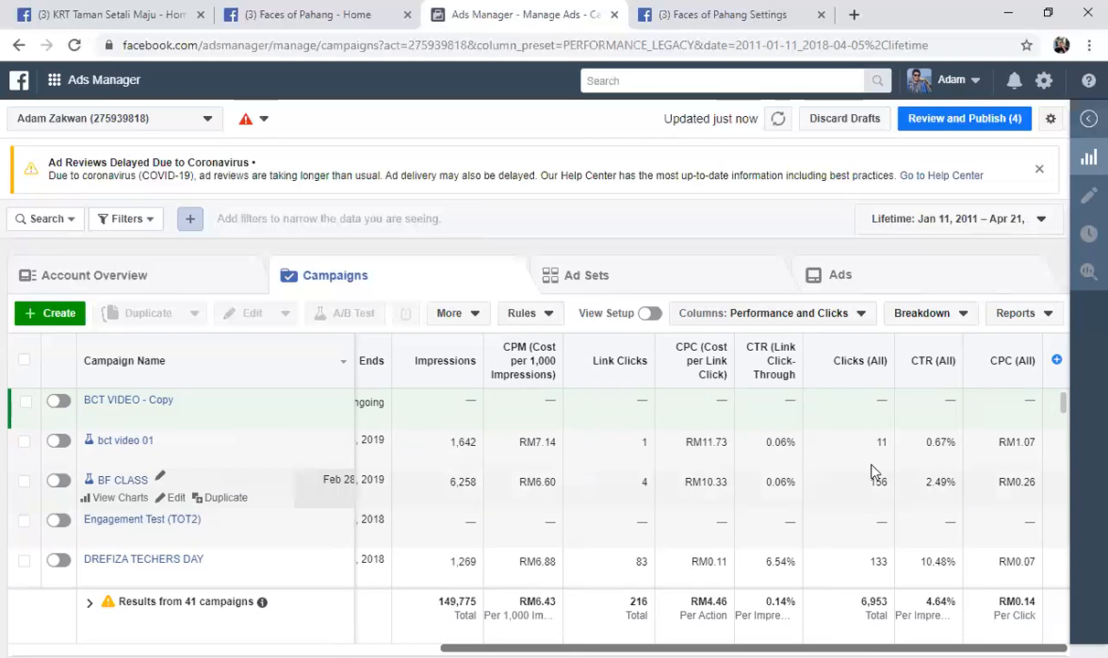
pyautogui.scroll(-2, 859, 489)
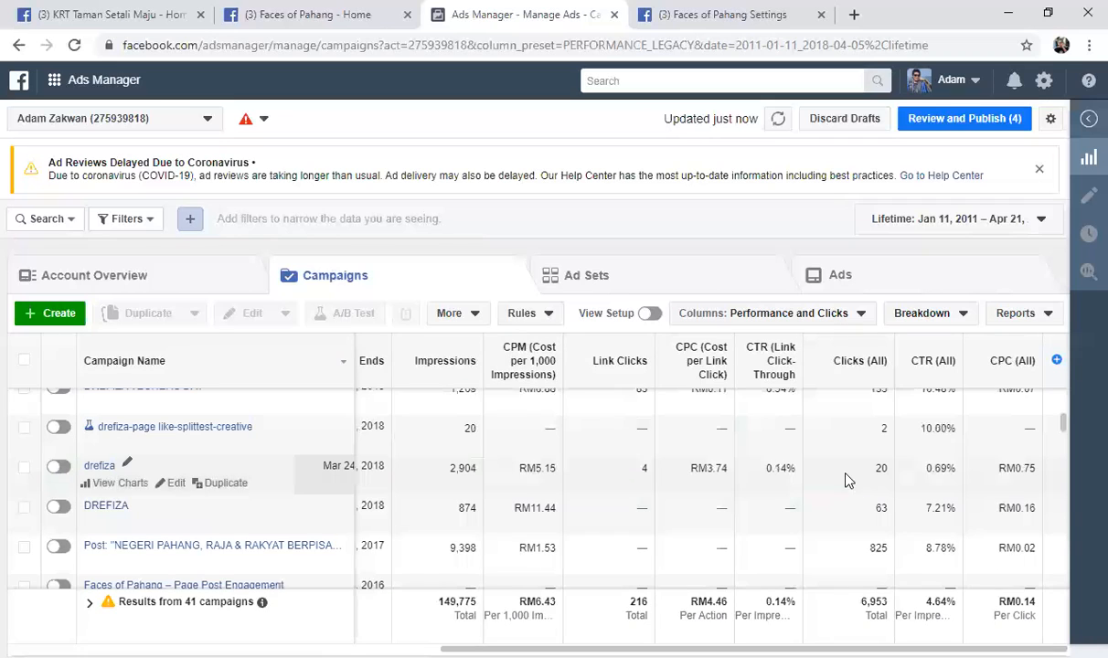
pyautogui.scroll(-1, 857, 503)
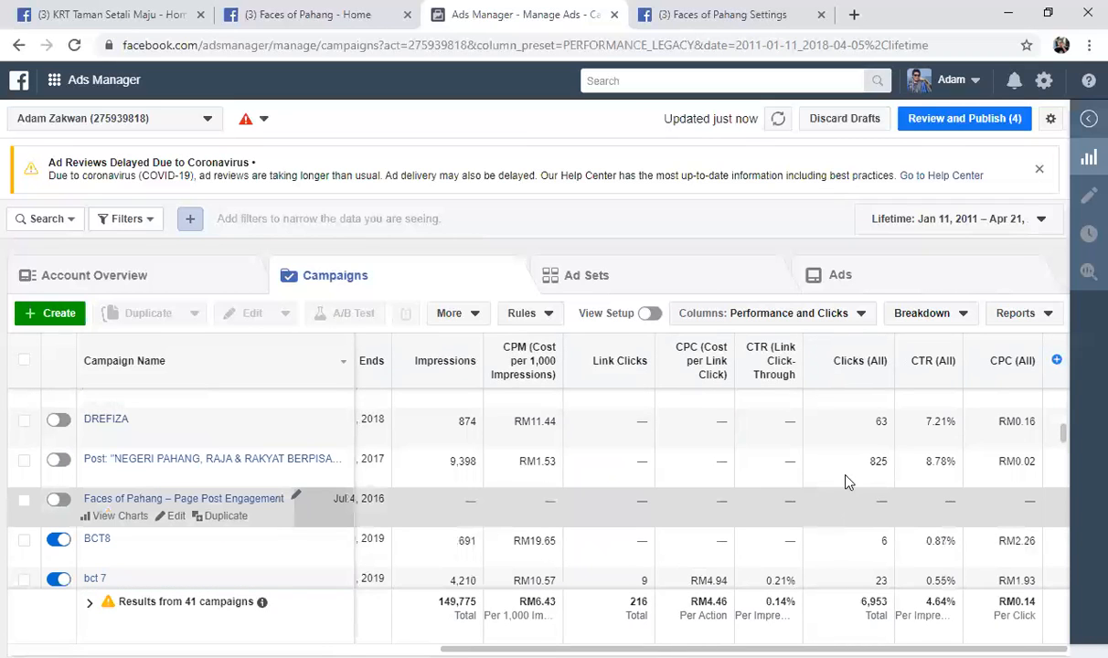
pyautogui.scroll(-2, 848, 481)
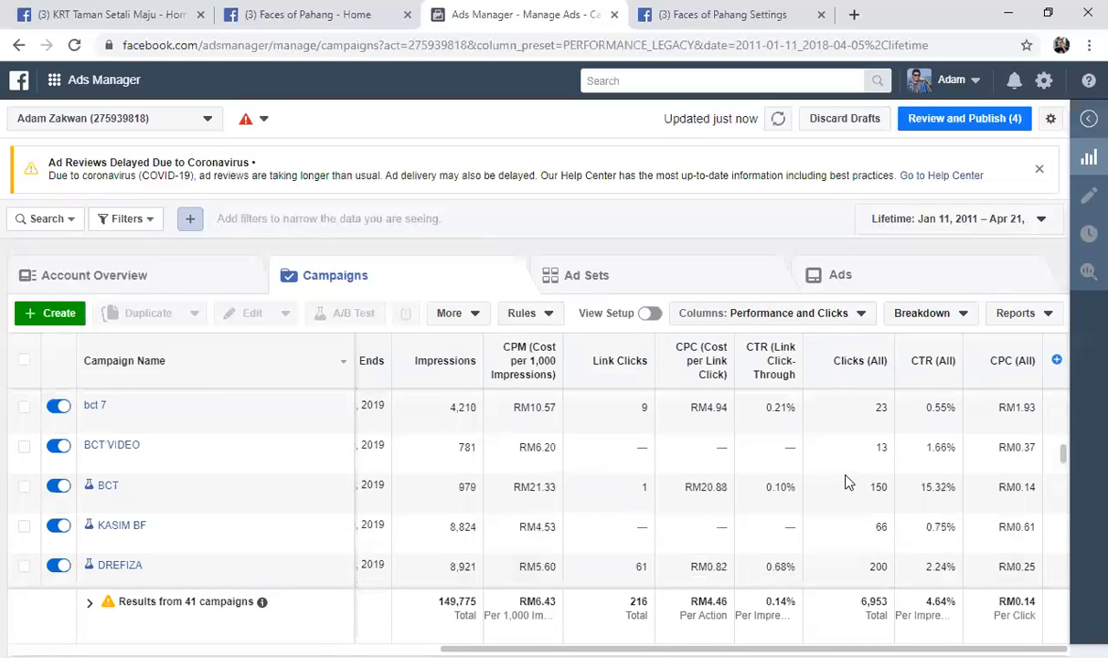
pyautogui.scroll(5, 848, 482)
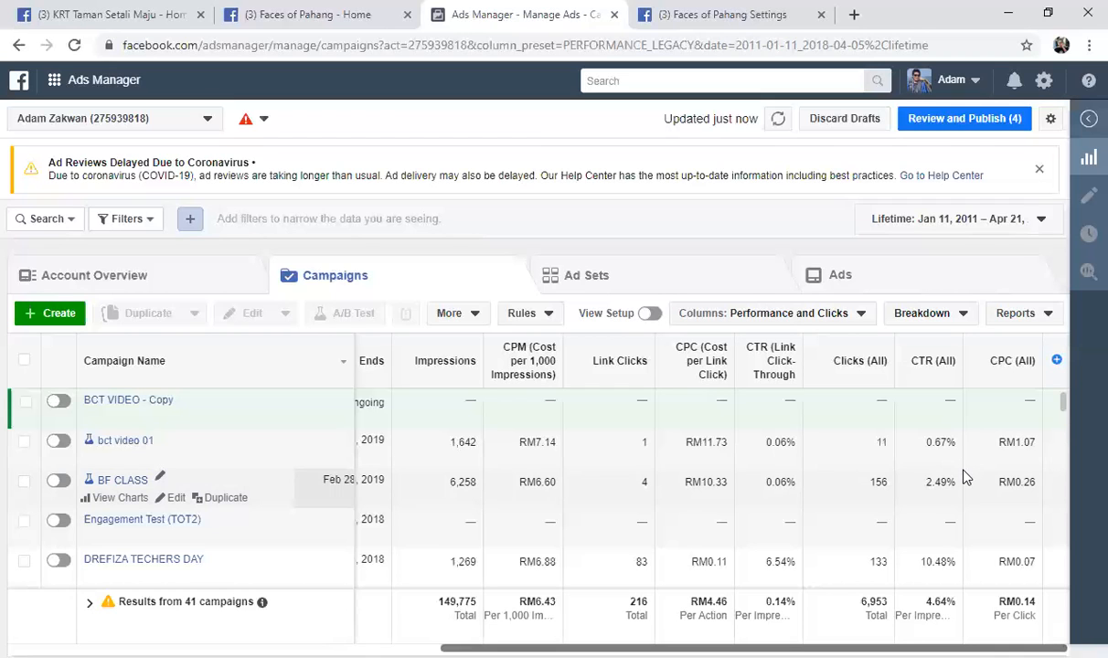
pyautogui.scroll(-1, 964, 477)
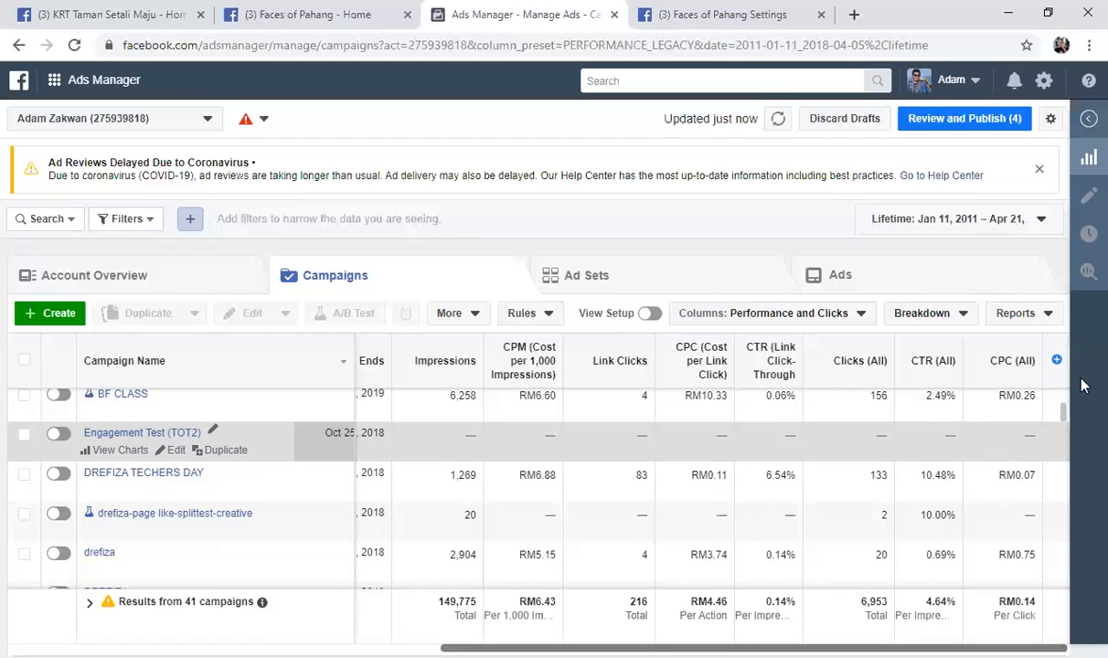
# Change the campaign table's column preset to Video Engagement.
pyautogui.click(847, 315)
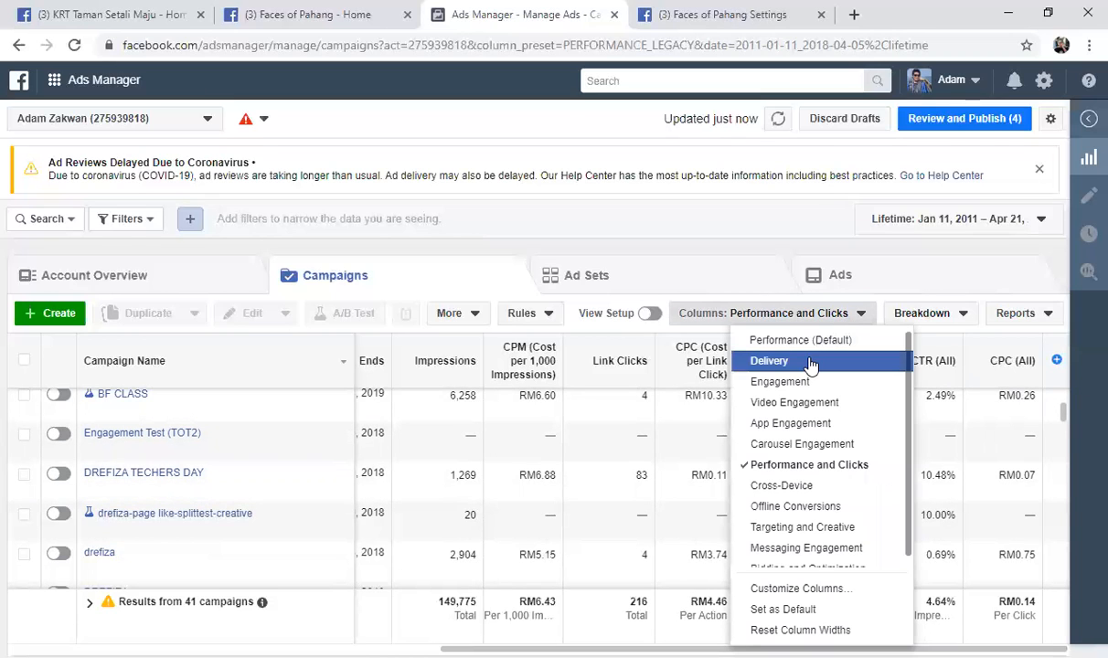
pyautogui.scroll(-1, 795, 461)
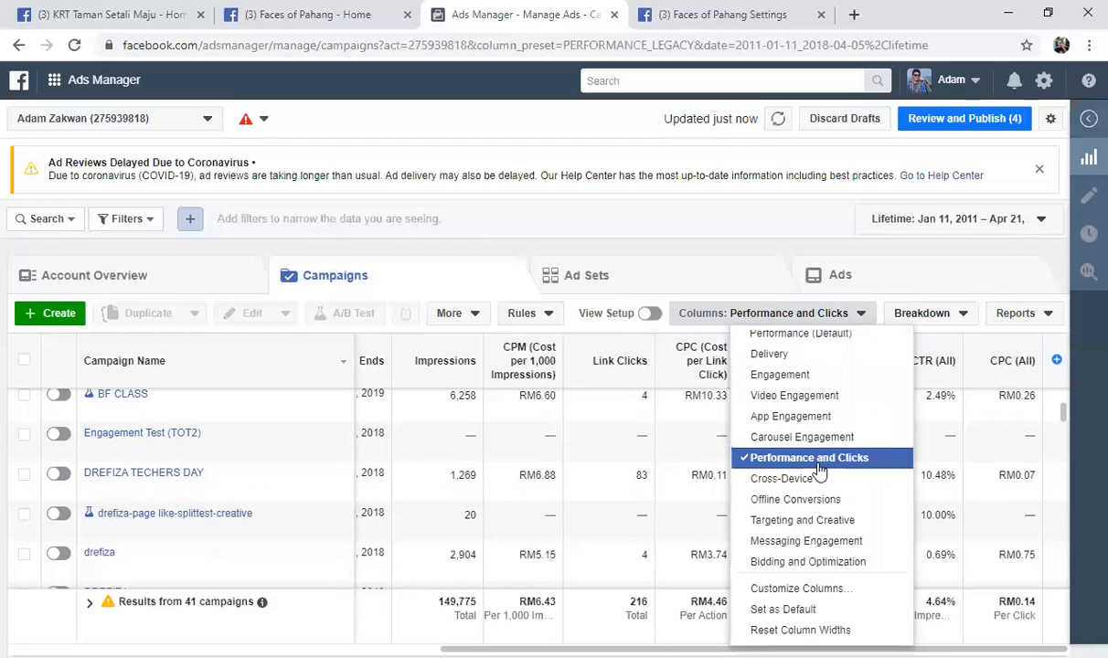
pyautogui.scroll(-1, 826, 507)
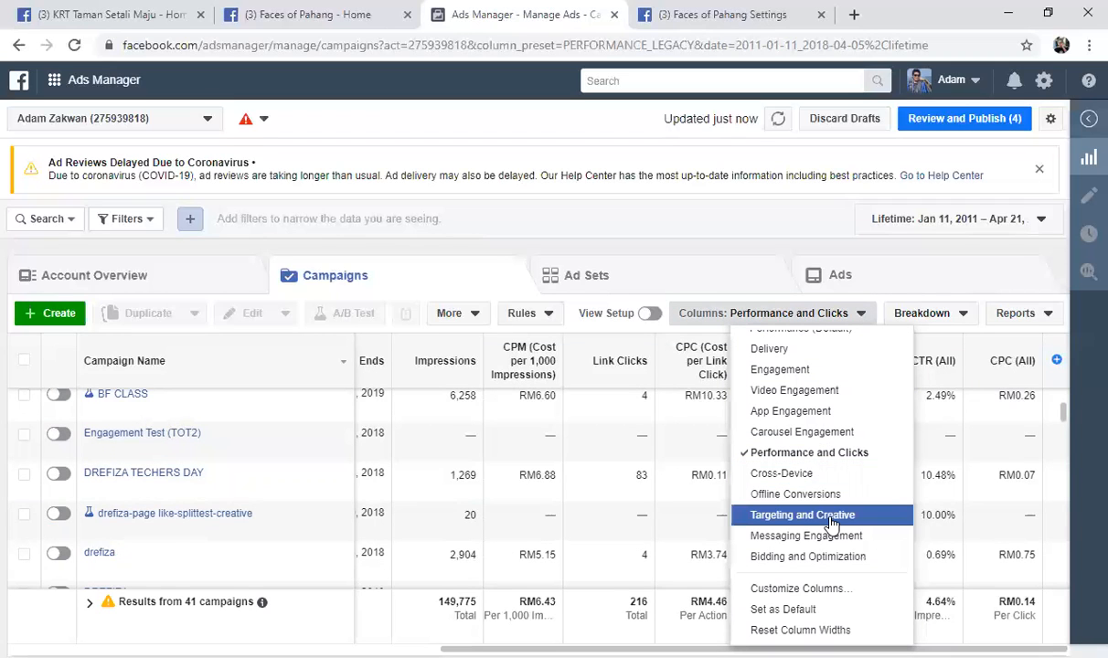
pyautogui.click(823, 404)
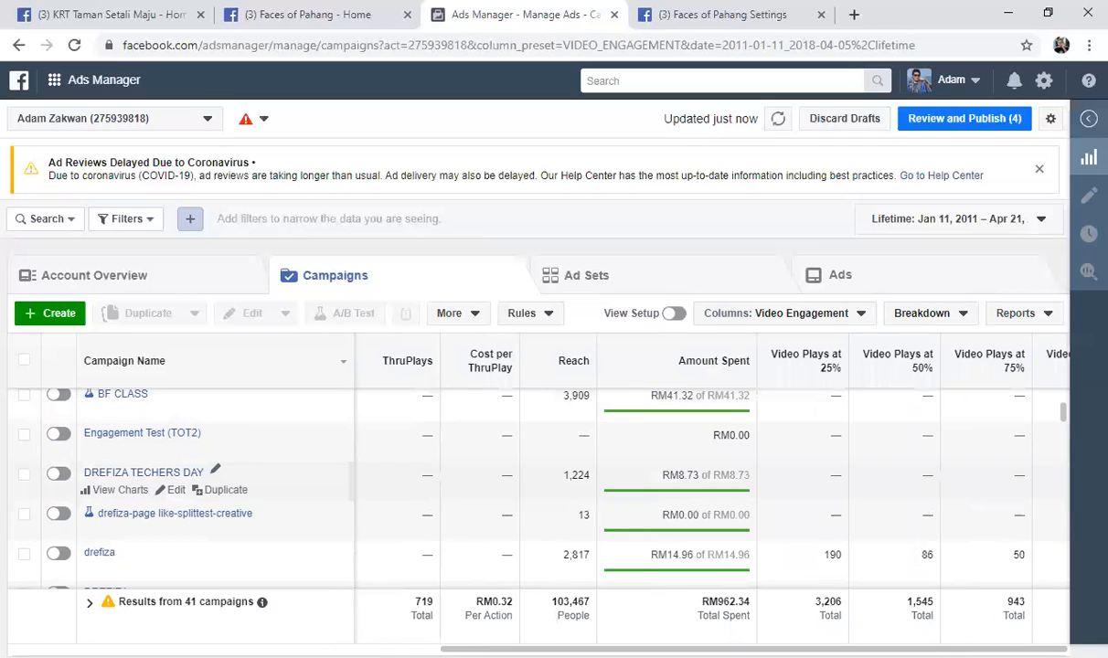
# Examine the video engagement columns for the listed campaigns, from impressions and 2-second continuous plays through ThruPlays to total video plays.
pyautogui.moveTo(722, 648); pyautogui.dragTo(293, 647)
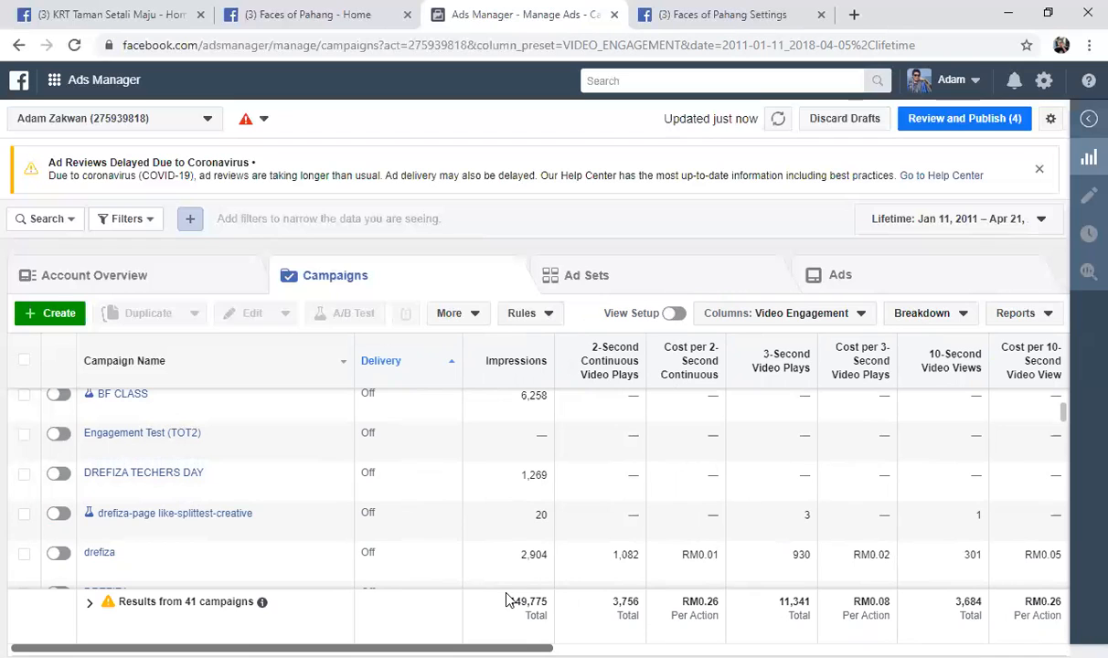
pyautogui.hscroll(1, 505, 396)
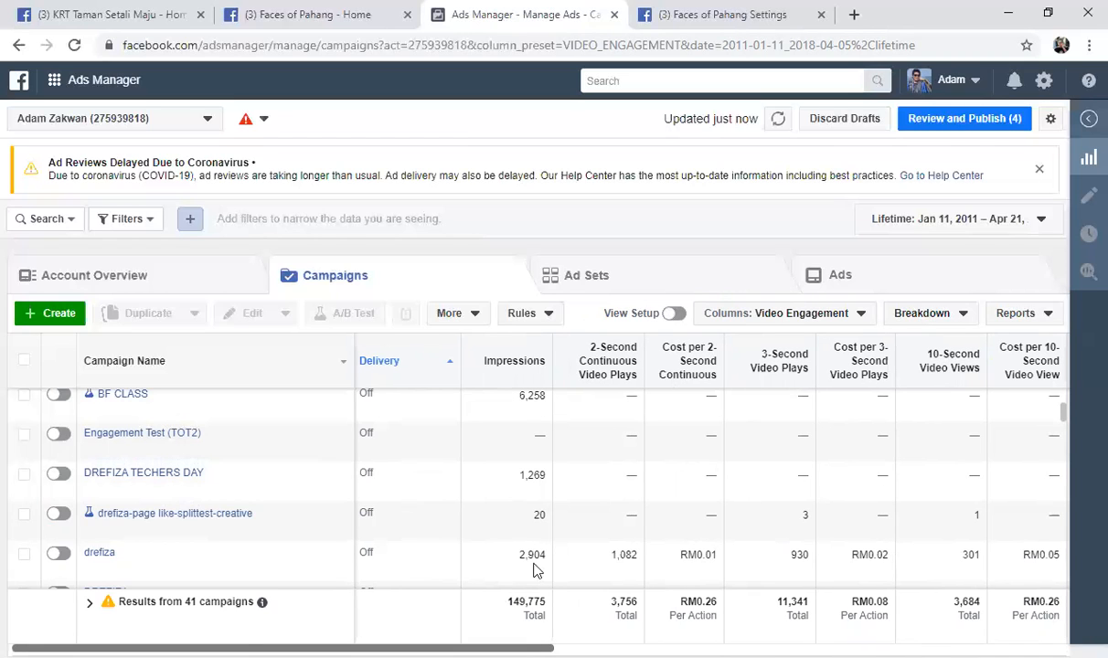
pyautogui.hscroll(1, 535, 569)
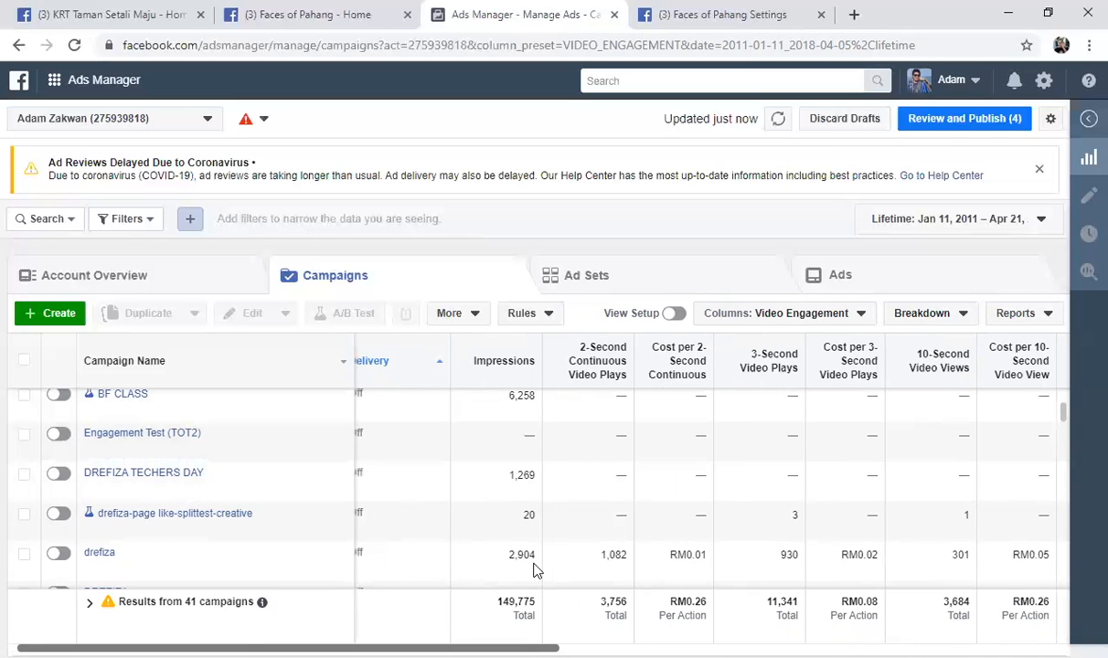
pyautogui.hscroll(3, 534, 569)
pyautogui.hscroll(3, 538, 569)
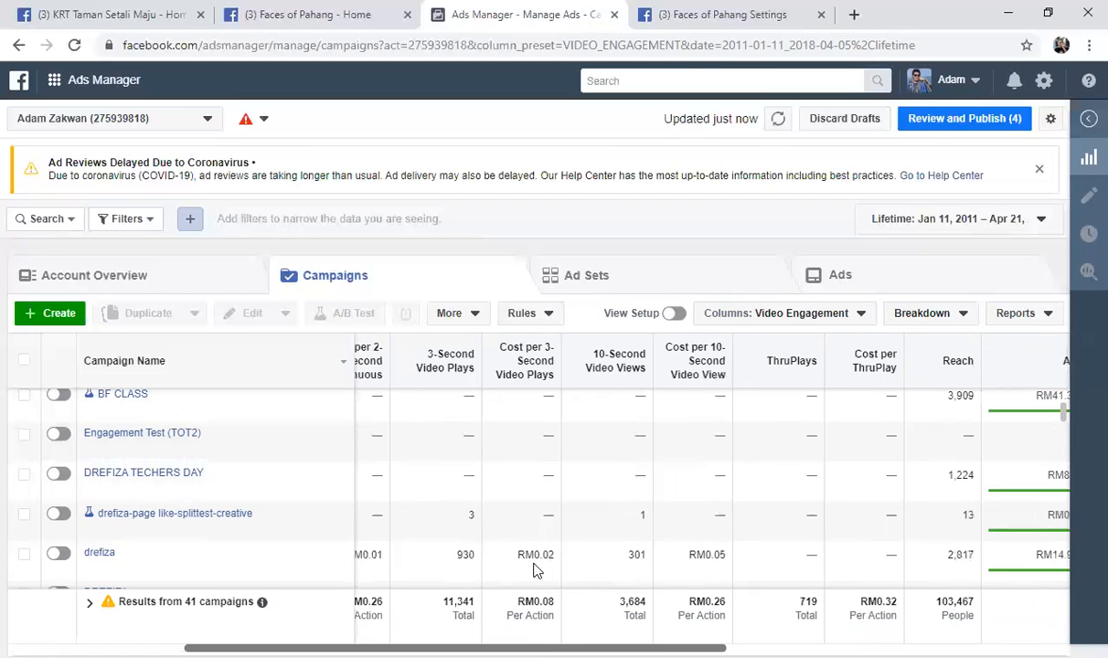
pyautogui.hscroll(2, 873, 623)
pyautogui.hscroll(2, 872, 624)
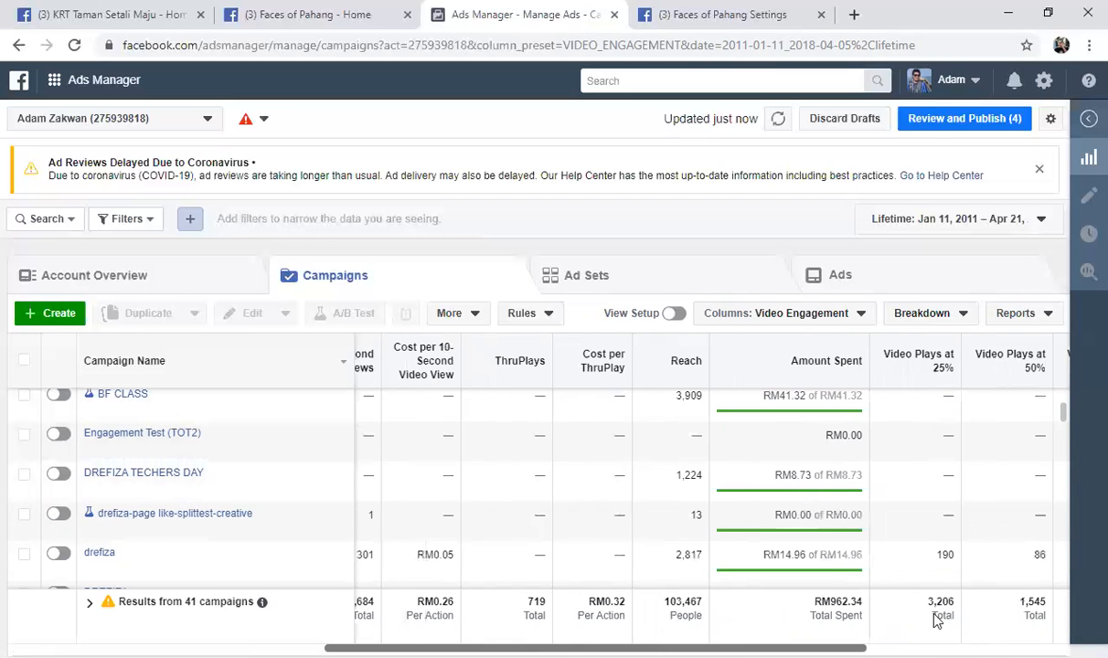
pyautogui.hscroll(2, 966, 620)
pyautogui.hscroll(3, 1005, 617)
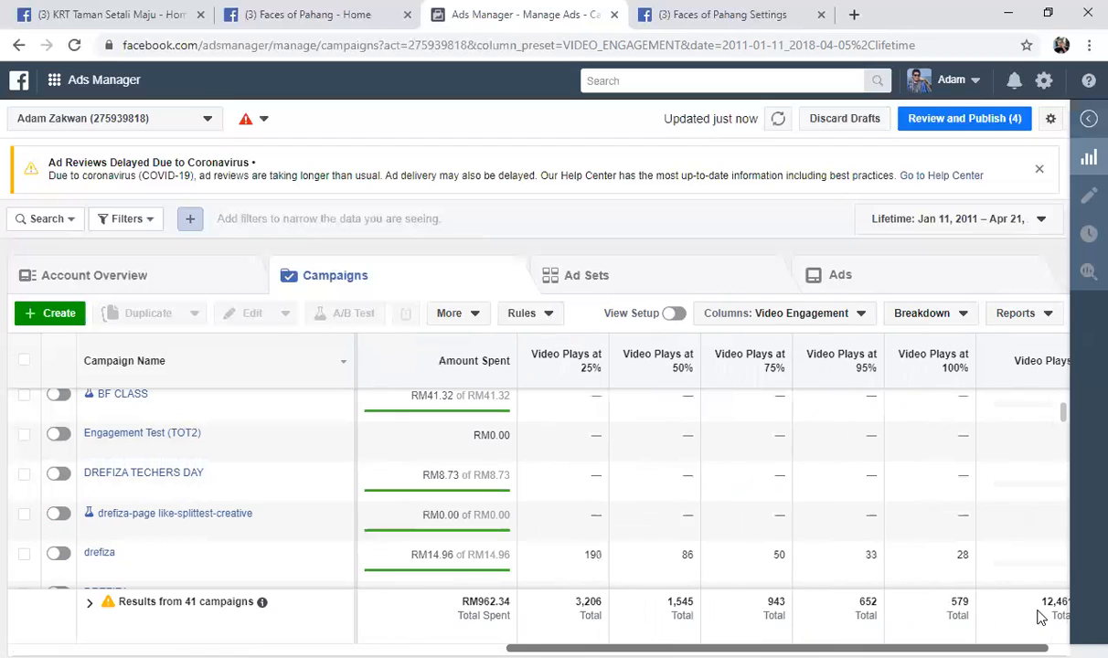
pyautogui.hscroll(2, 1056, 617)
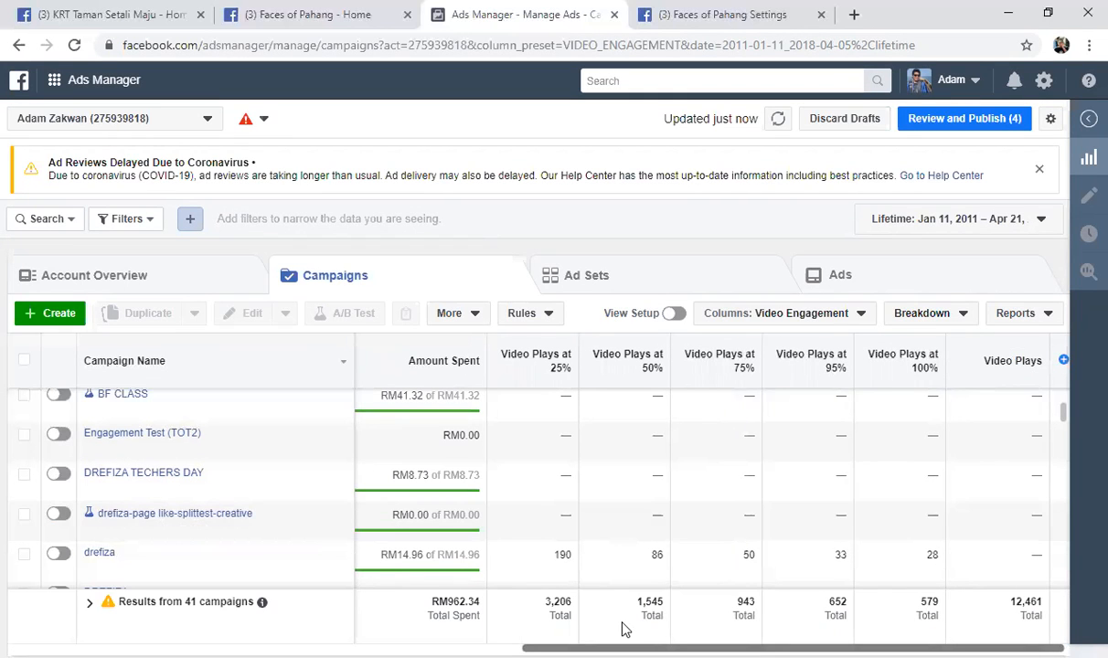
# Review the video metrics in reverse column order, from percentage-watched plays to impressions, including those for the active BCT campaigns.
pyautogui.hscroll(-1, 712, 484)
pyautogui.hscroll(-2, 713, 484)
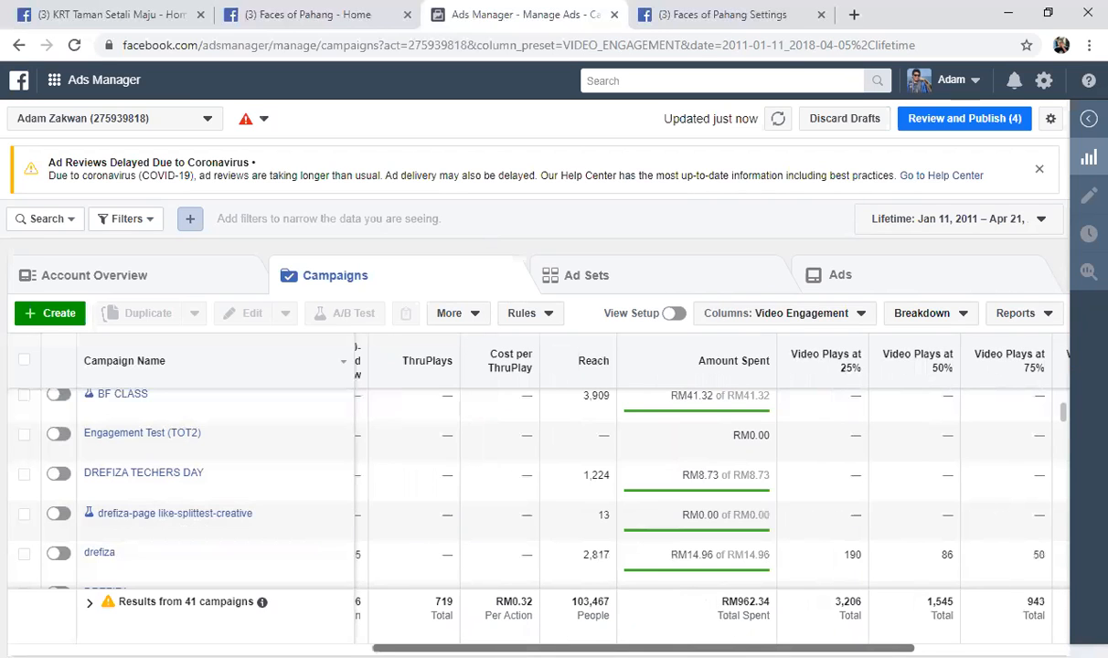
pyautogui.moveTo(644, 648); pyautogui.dragTo(641, 648)
pyautogui.hscroll(-1, 551, 555)
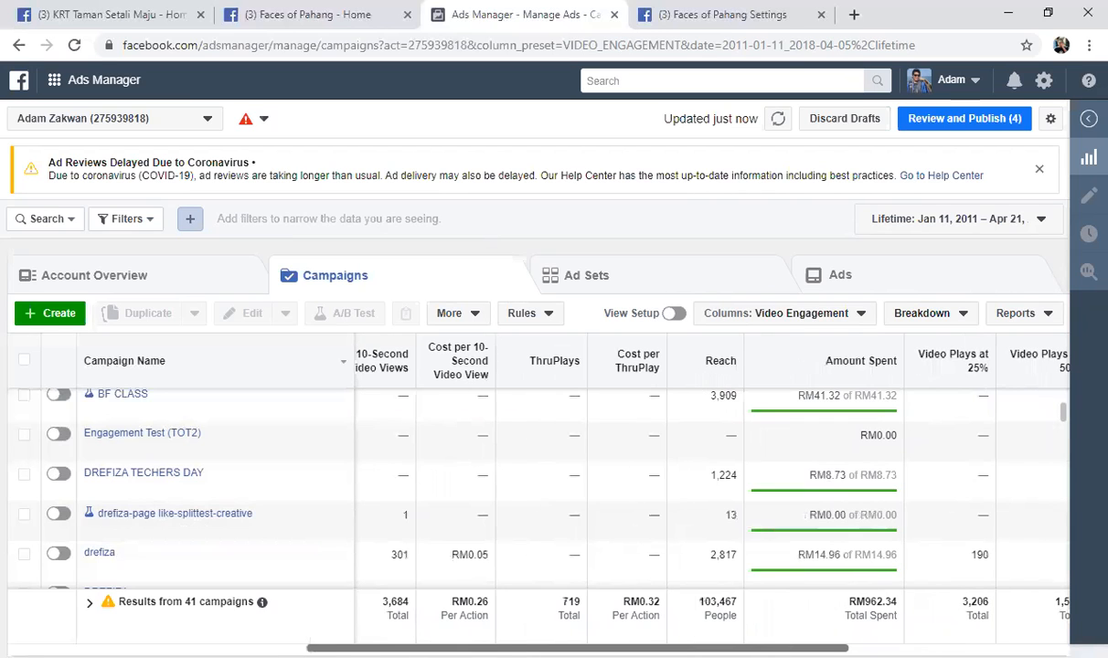
pyautogui.hscroll(-3, 551, 555)
pyautogui.scroll(-5, 551, 555)
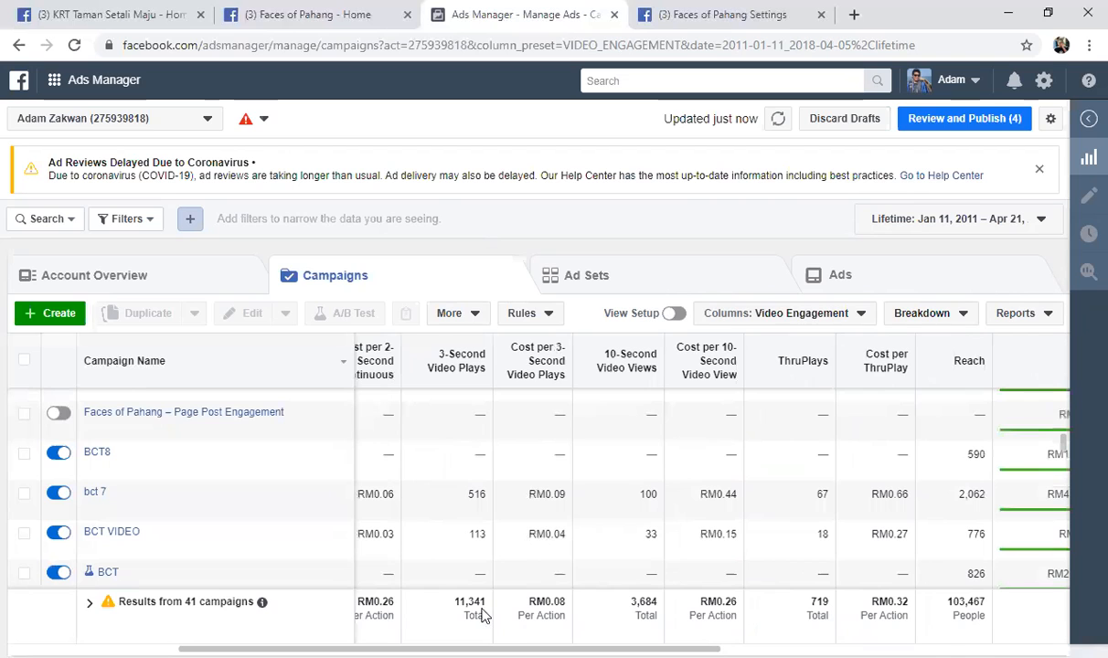
pyautogui.hscroll(-2, 482, 615)
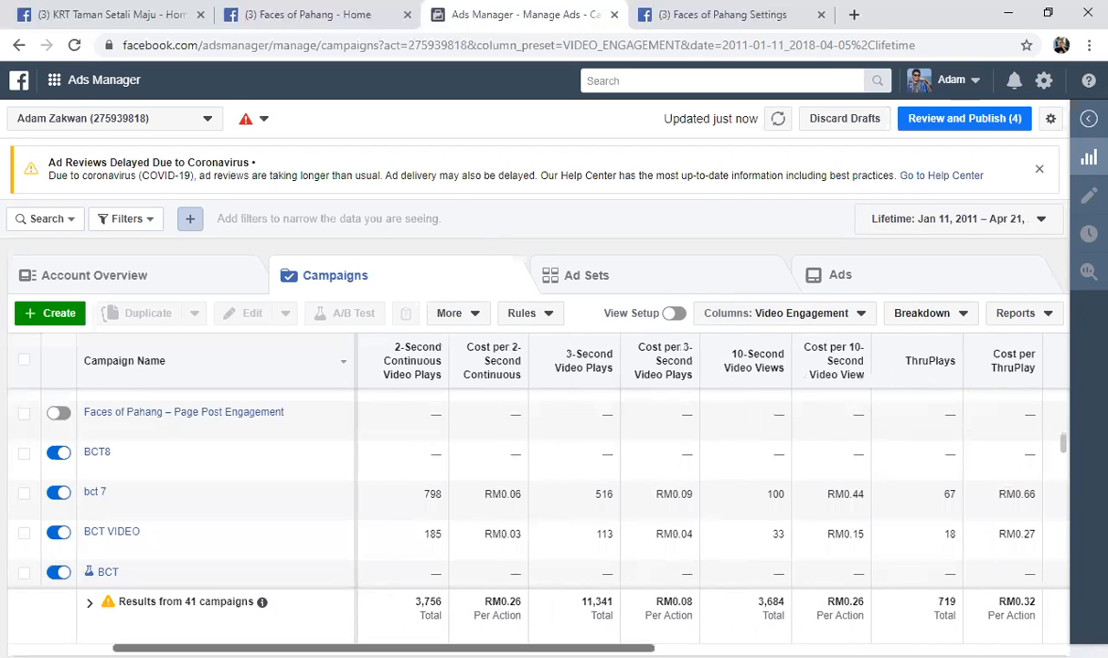
pyautogui.hscroll(-1, 711, 494)
pyautogui.hscroll(-1, 620, 557)
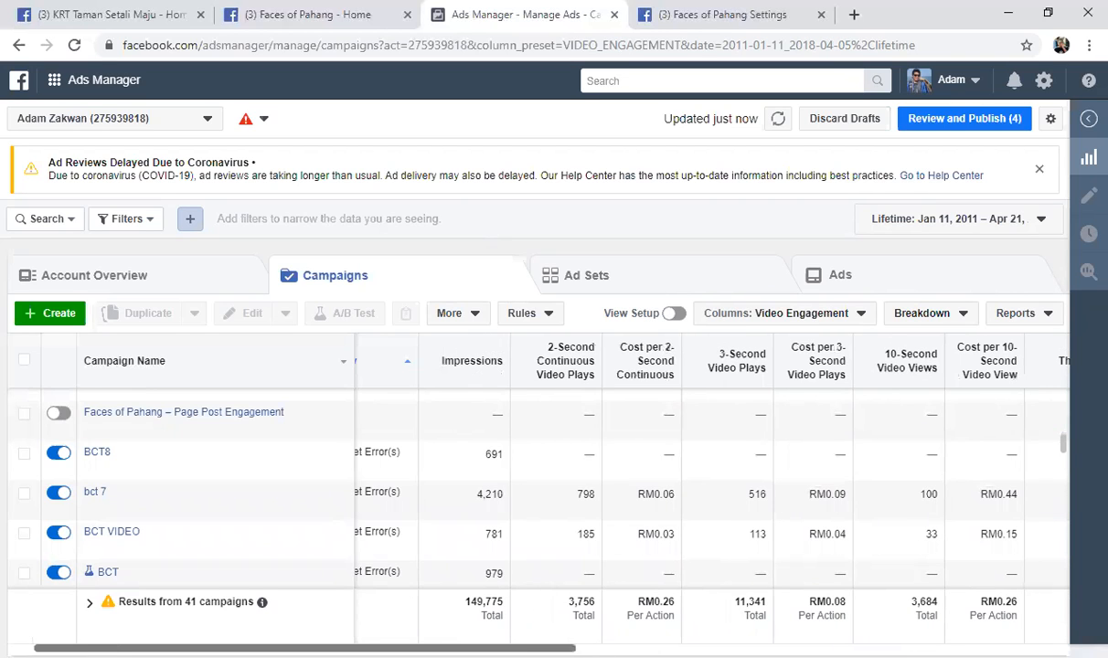
pyautogui.hscroll(-1, 621, 558)
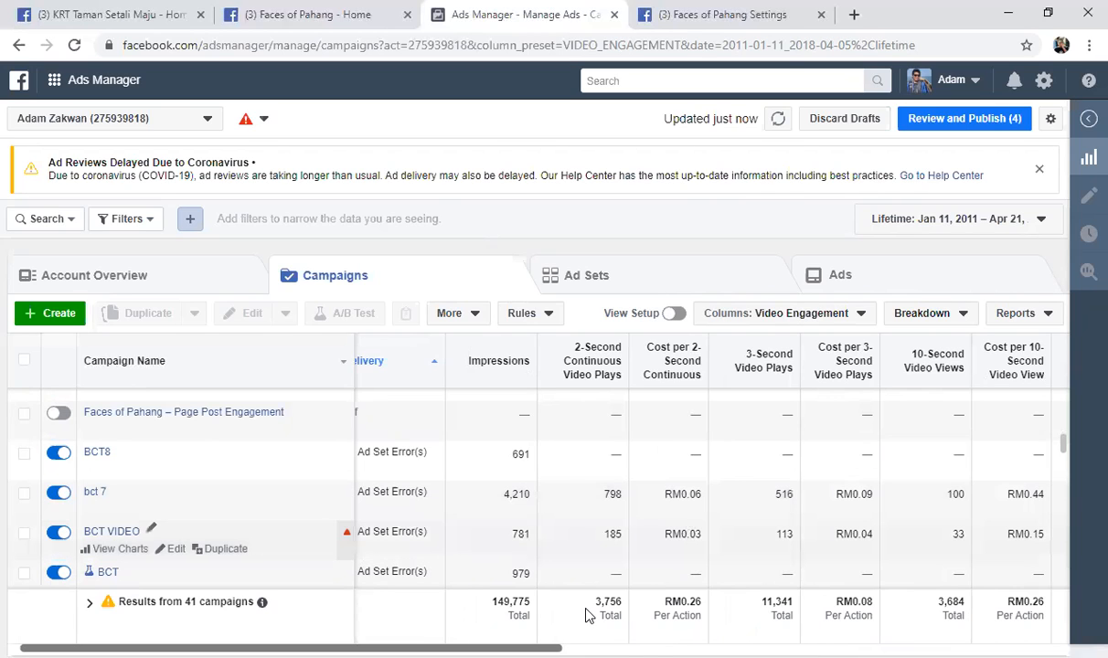
# Compare the bct 7 and BCT VIDEO campaigns by video plays, cost per view, ThruPlays, reach and amount spent.
pyautogui.hscroll(1, 585, 615)
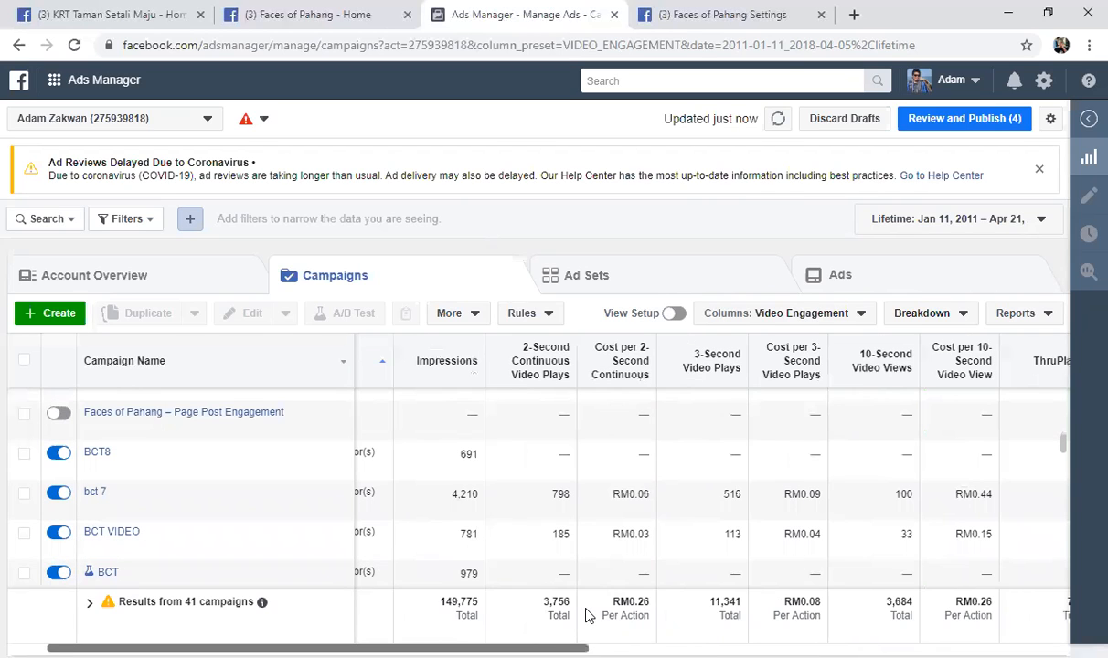
pyautogui.hscroll(2, 618, 495)
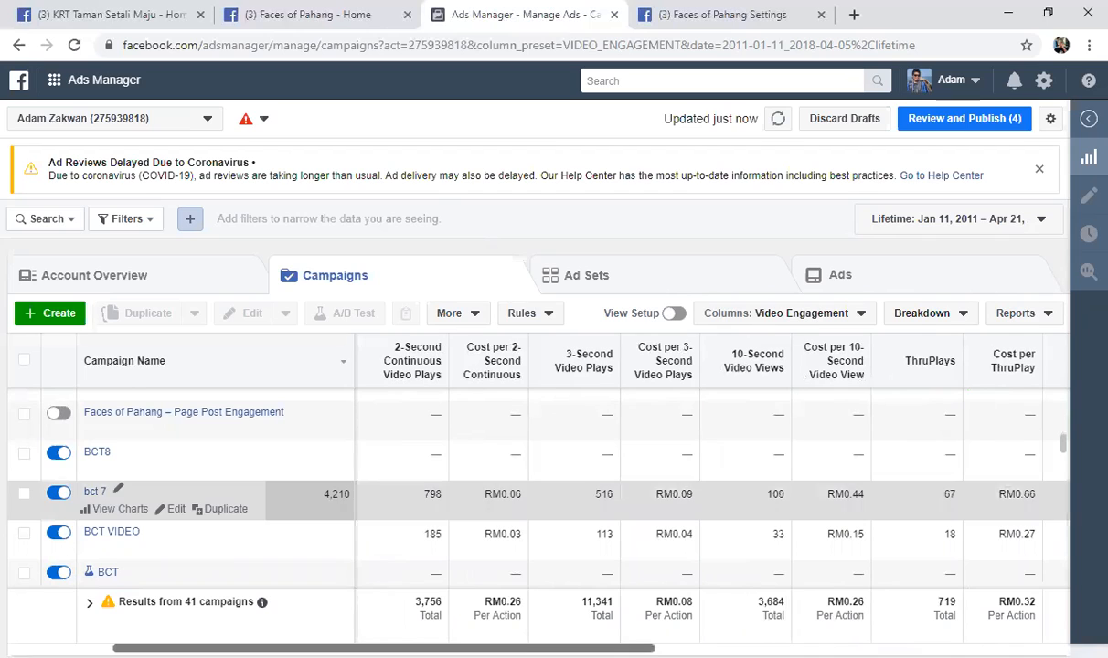
pyautogui.hscroll(1, 640, 493)
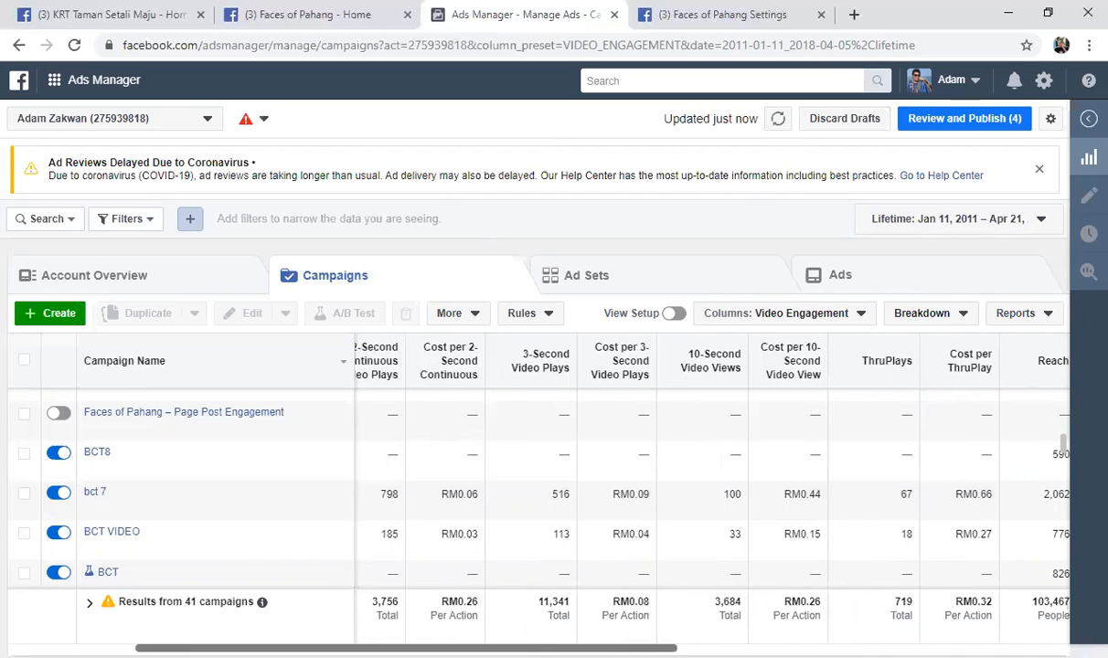
pyautogui.hscroll(5, 718, 398)
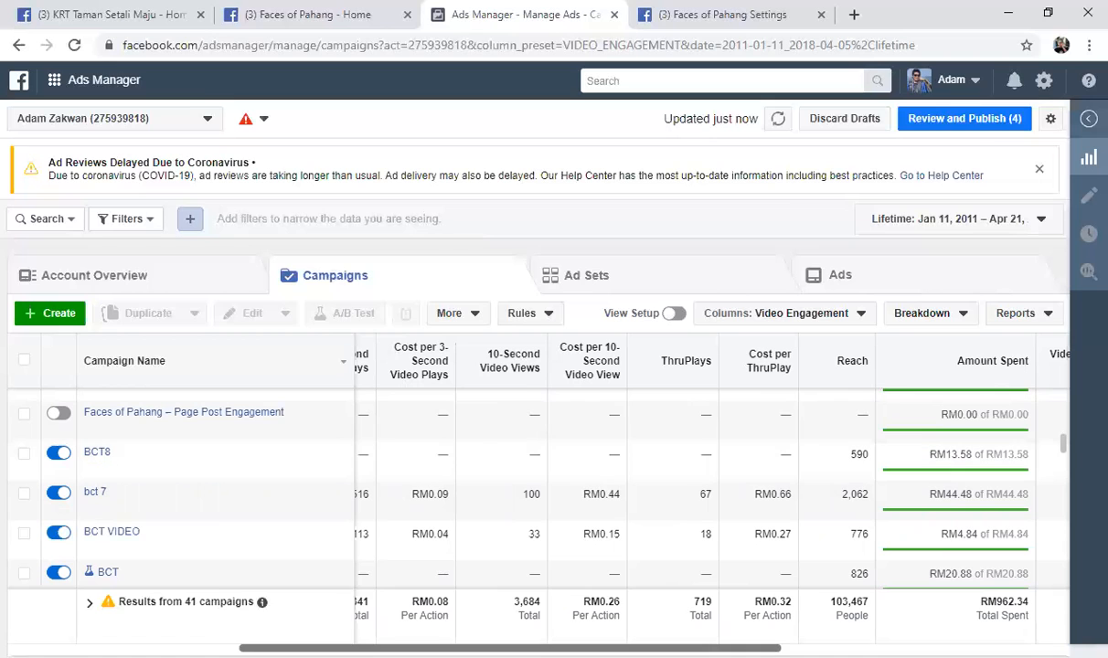
pyautogui.hscroll(1, 686, 484)
pyautogui.hscroll(5, 713, 494)
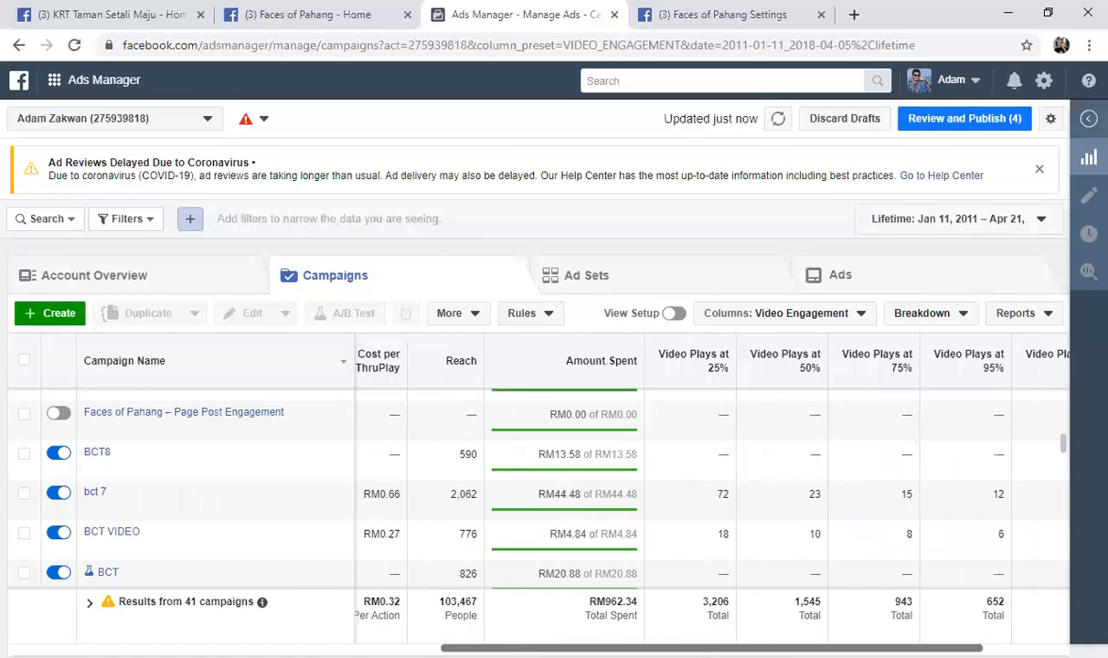
pyautogui.hscroll(3, 713, 494)
pyautogui.hscroll(-3, 713, 493)
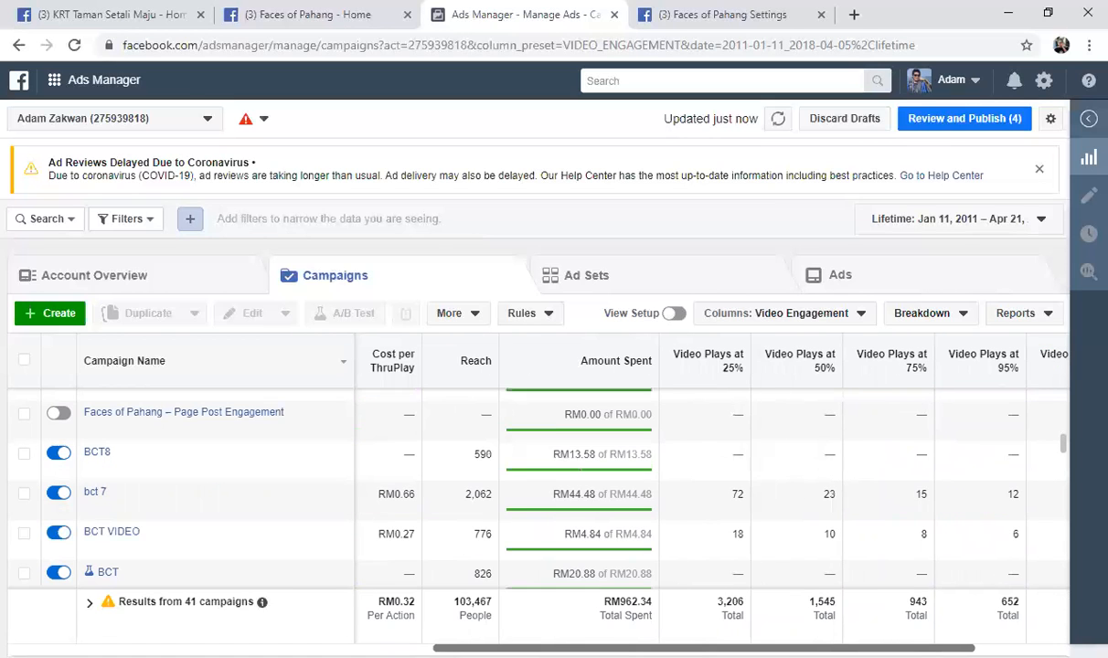
pyautogui.hscroll(-4, 713, 494)
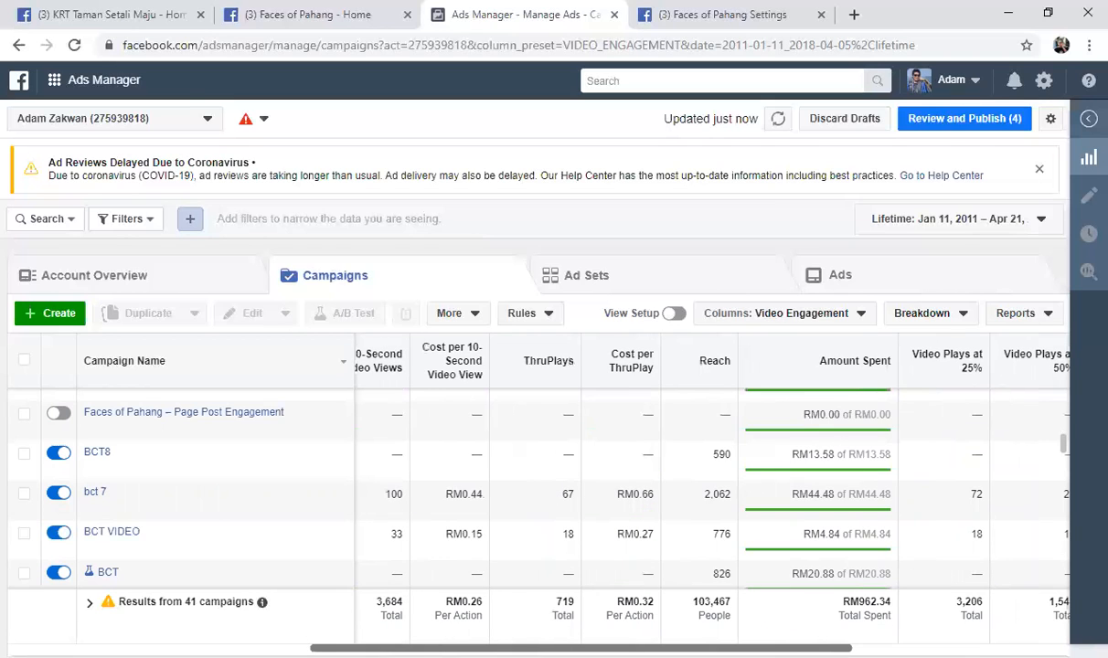
pyautogui.hscroll(-1, 713, 494)
pyautogui.hscroll(1, 639, 493)
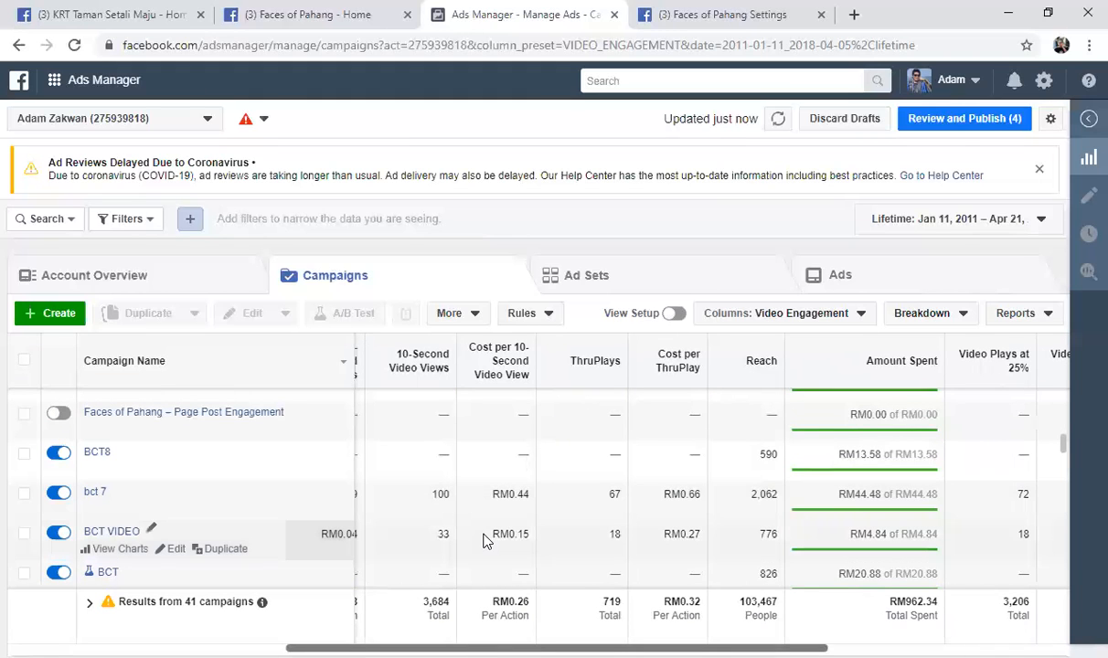
# Compare the video views, costs, amount spent and percentage-watched plays of KASIM BF, HARI GURU, IG drefiza and the campaigns listed below them.
pyautogui.scroll(-1, 485, 541)
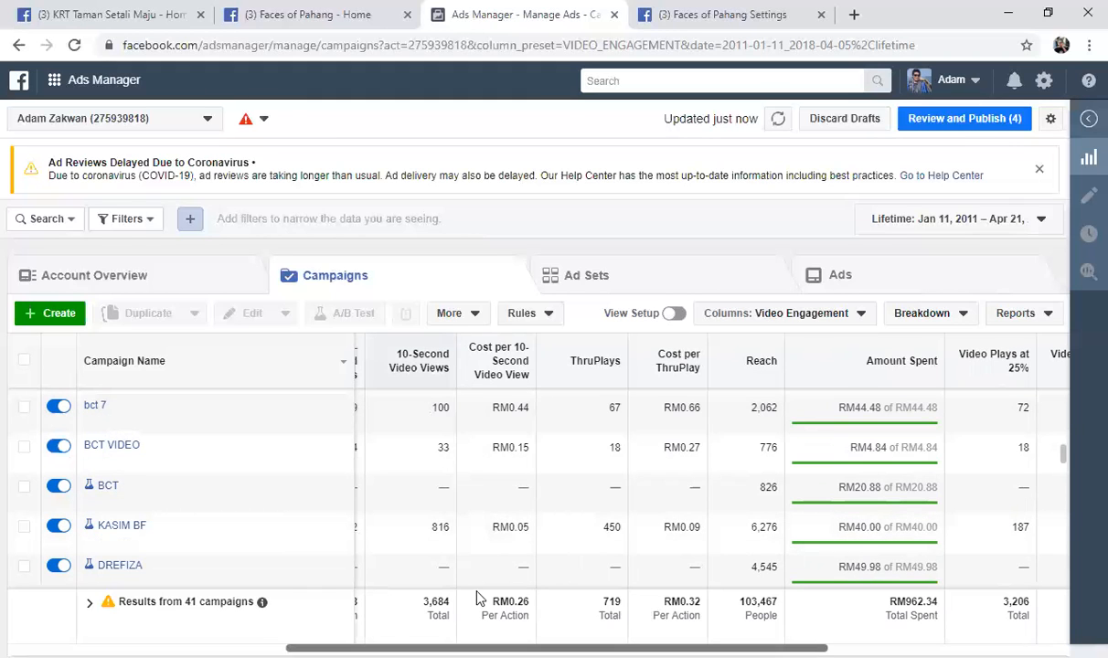
pyautogui.hscroll(-5, 482, 628)
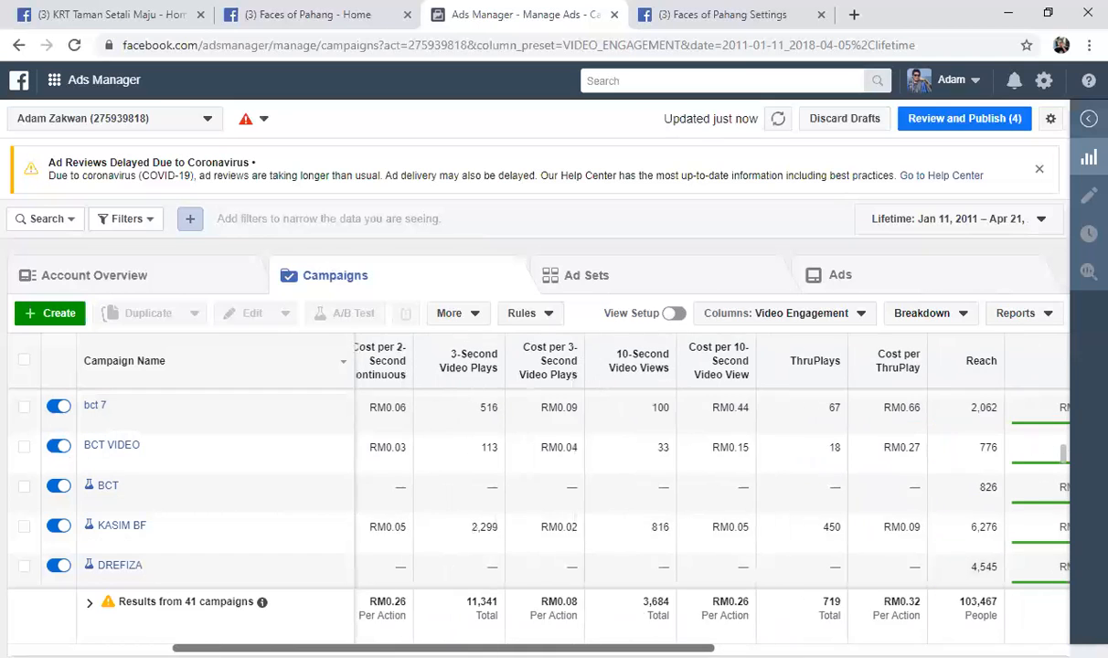
pyautogui.moveTo(430, 648); pyautogui.dragTo(804, 648)
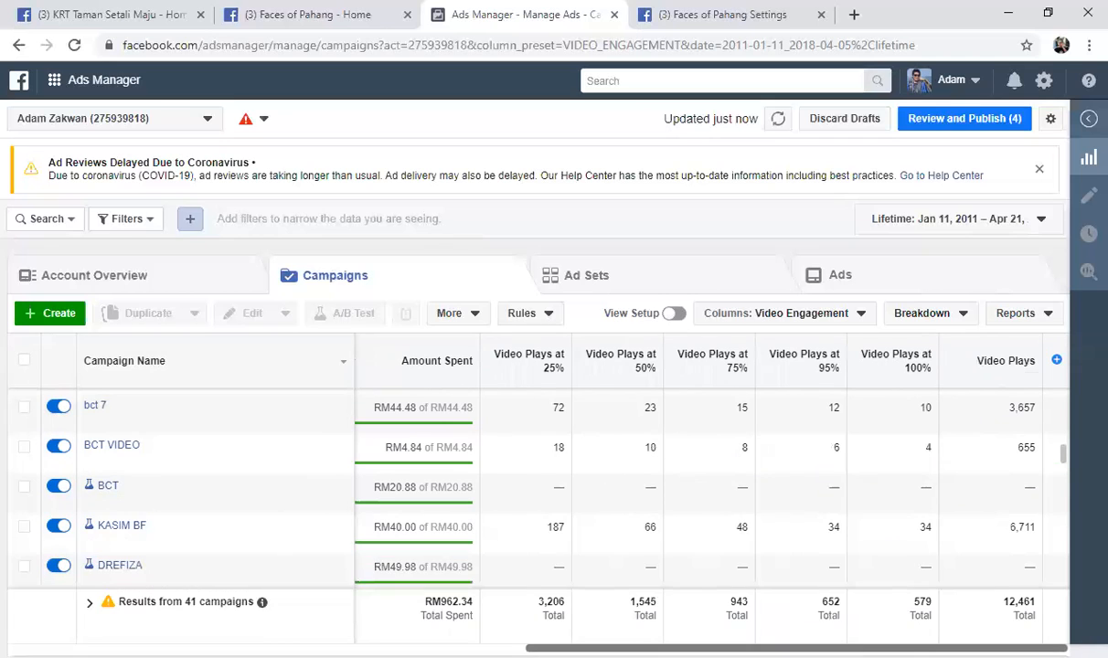
pyautogui.moveTo(796, 648); pyautogui.dragTo(771, 648)
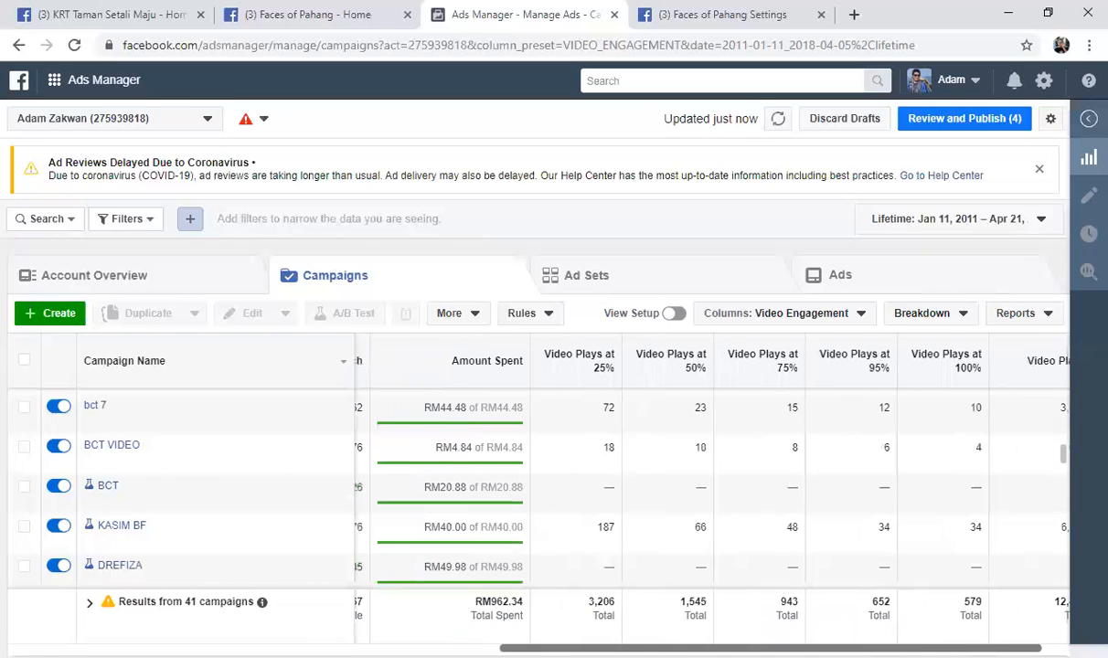
pyautogui.hscroll(-5, 567, 567)
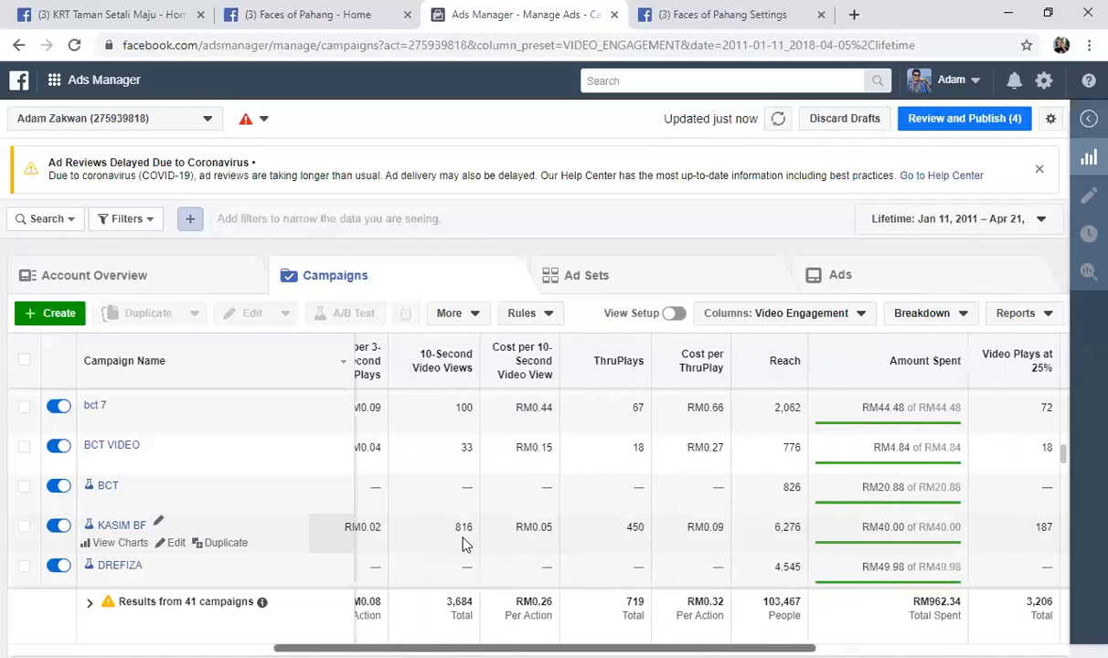
pyautogui.hscroll(-2, 548, 512)
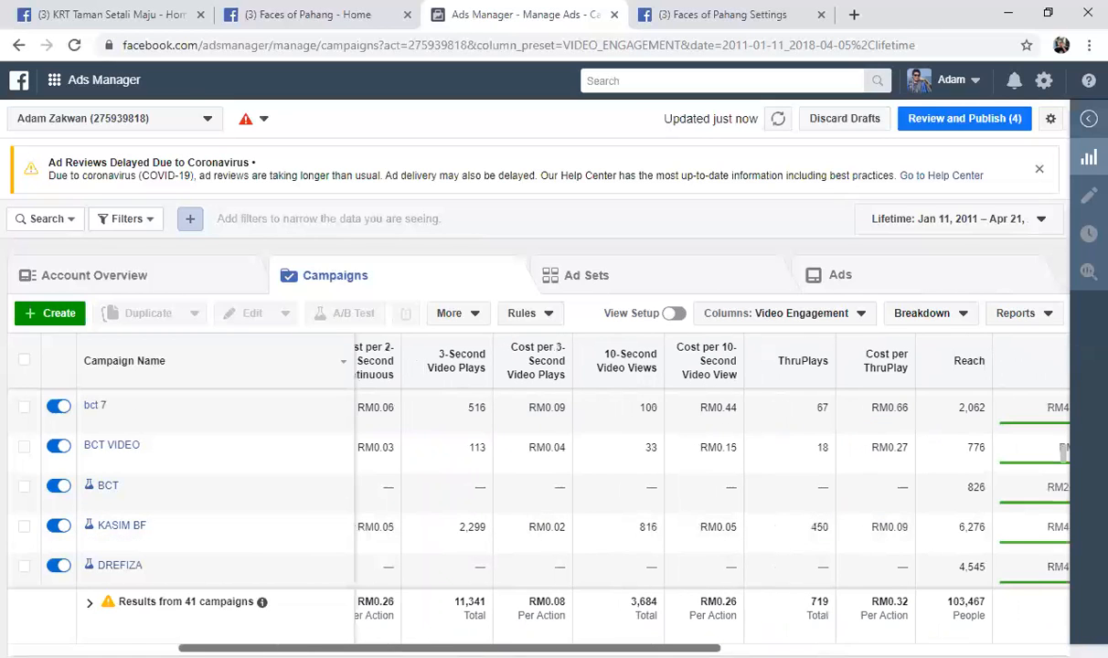
pyautogui.hscroll(-2, 475, 567)
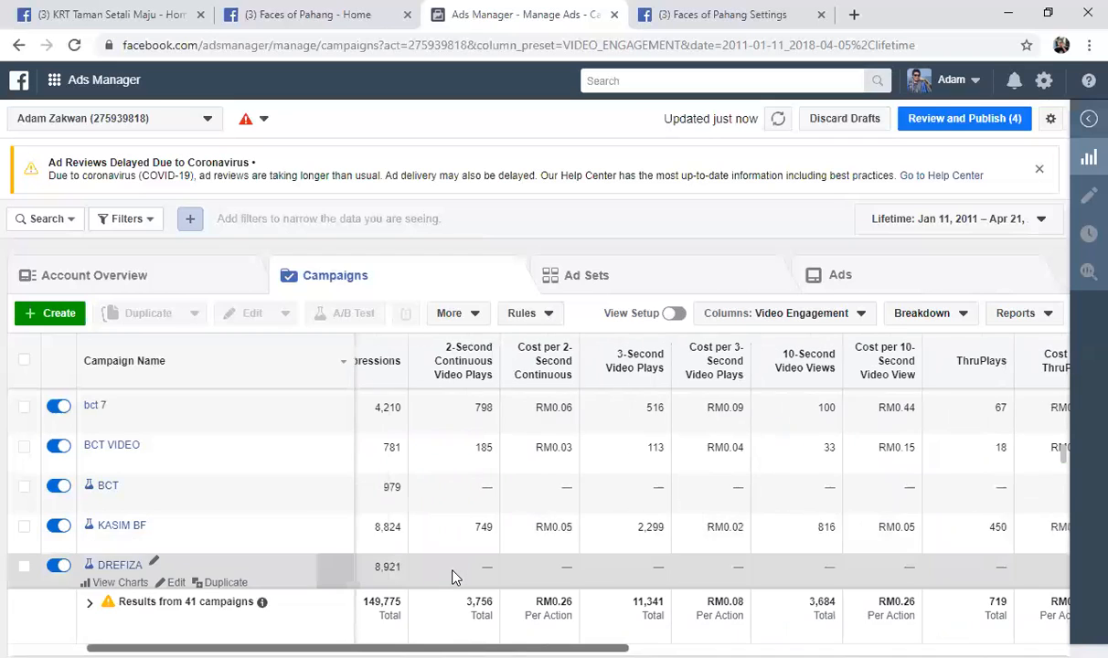
pyautogui.scroll(-1, 455, 576)
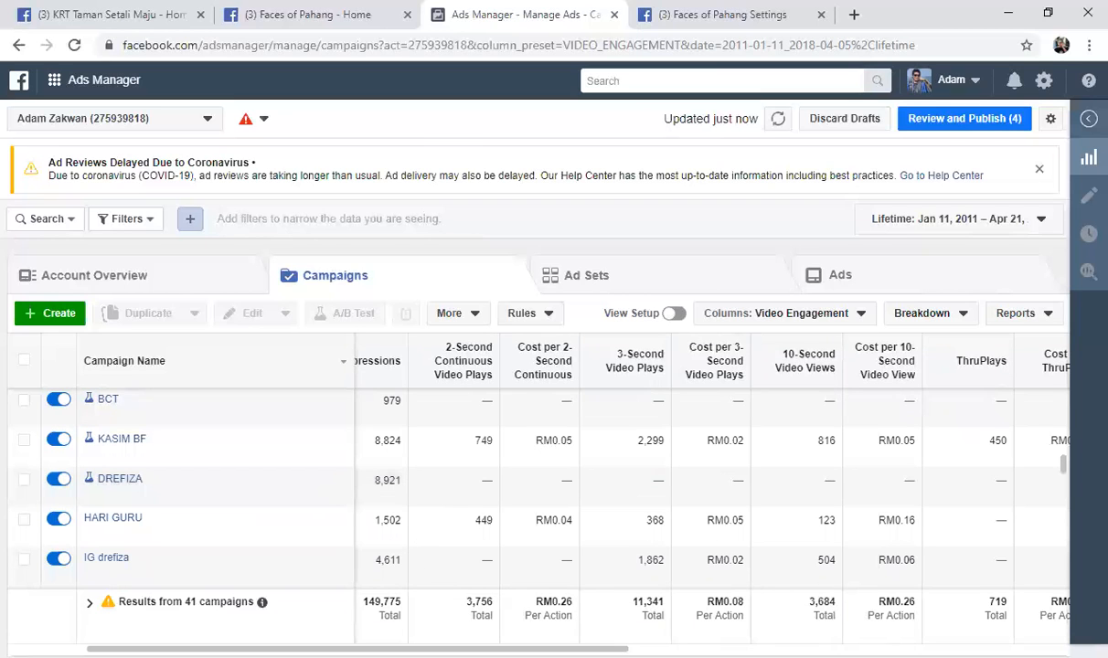
pyautogui.hscroll(5, 437, 610)
pyautogui.hscroll(5, 640, 485)
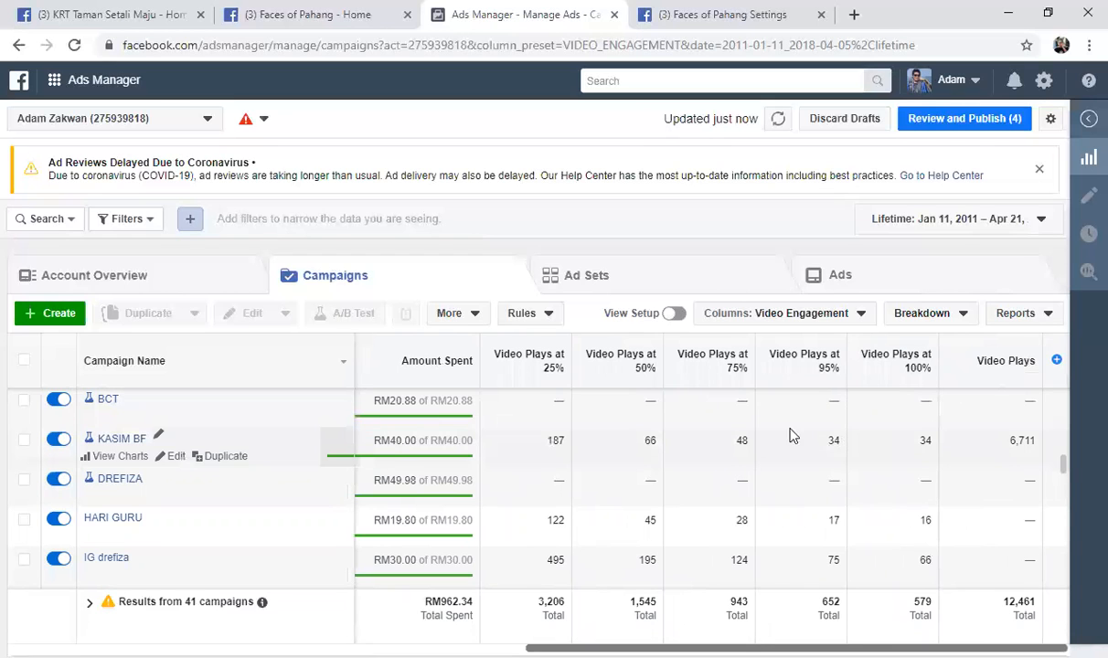
pyautogui.scroll(-2, 224, 494)
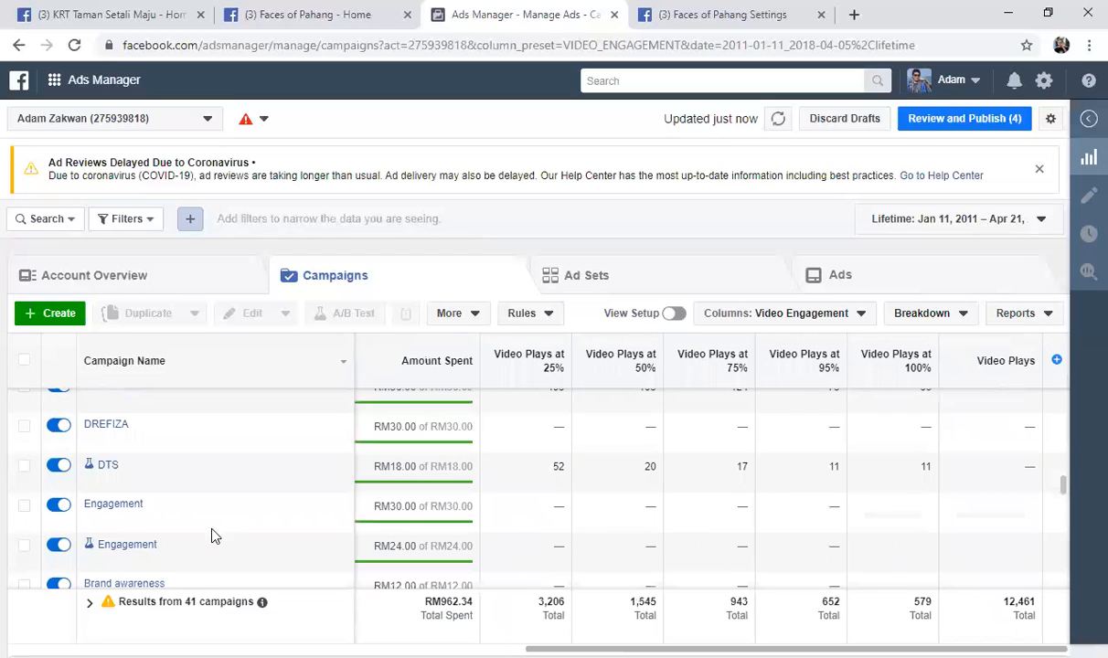
pyautogui.scroll(-4, 202, 545)
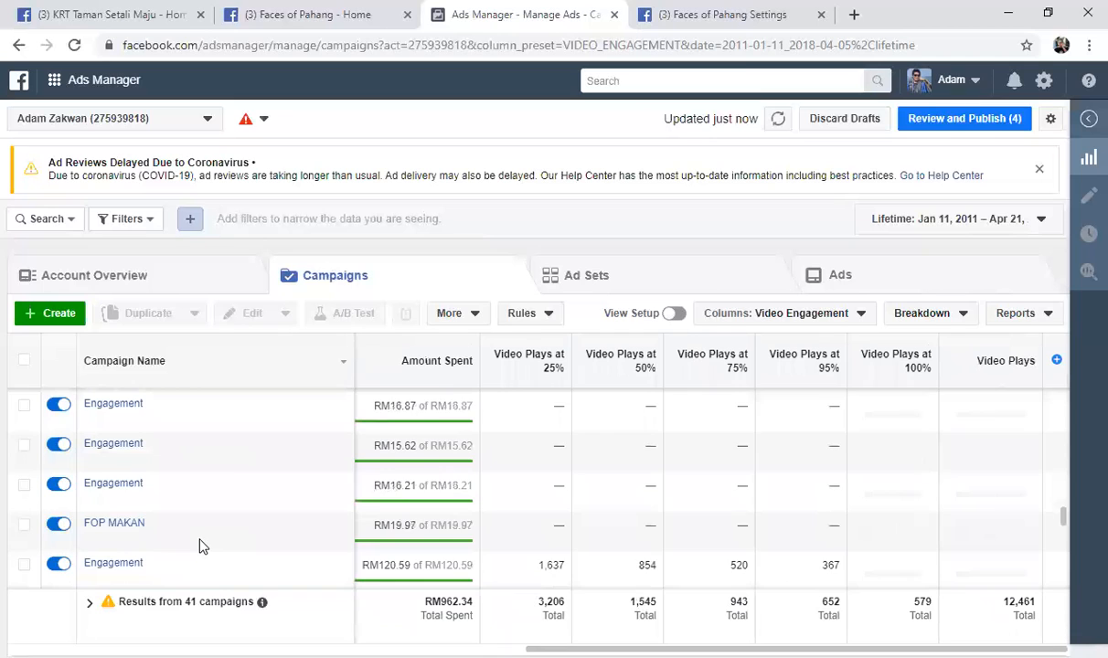
# Turn the BCT VIDEO - Copy campaign on, and switch it off again.
pyautogui.scroll(5, 203, 546)
pyautogui.scroll(5, 203, 546)
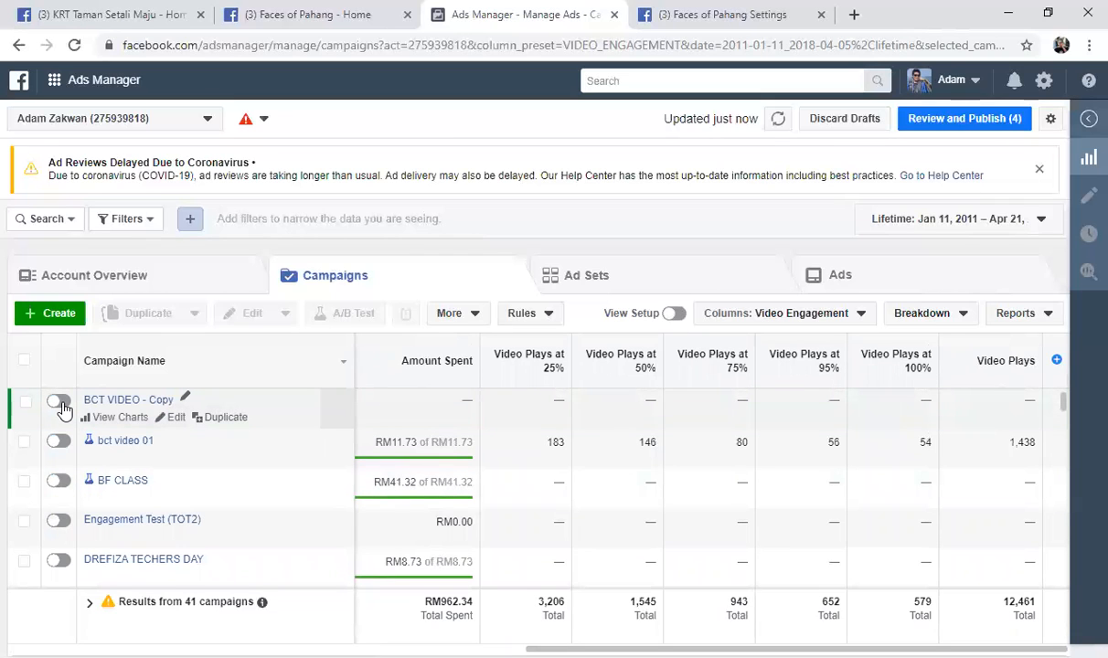
pyautogui.click(60, 403)
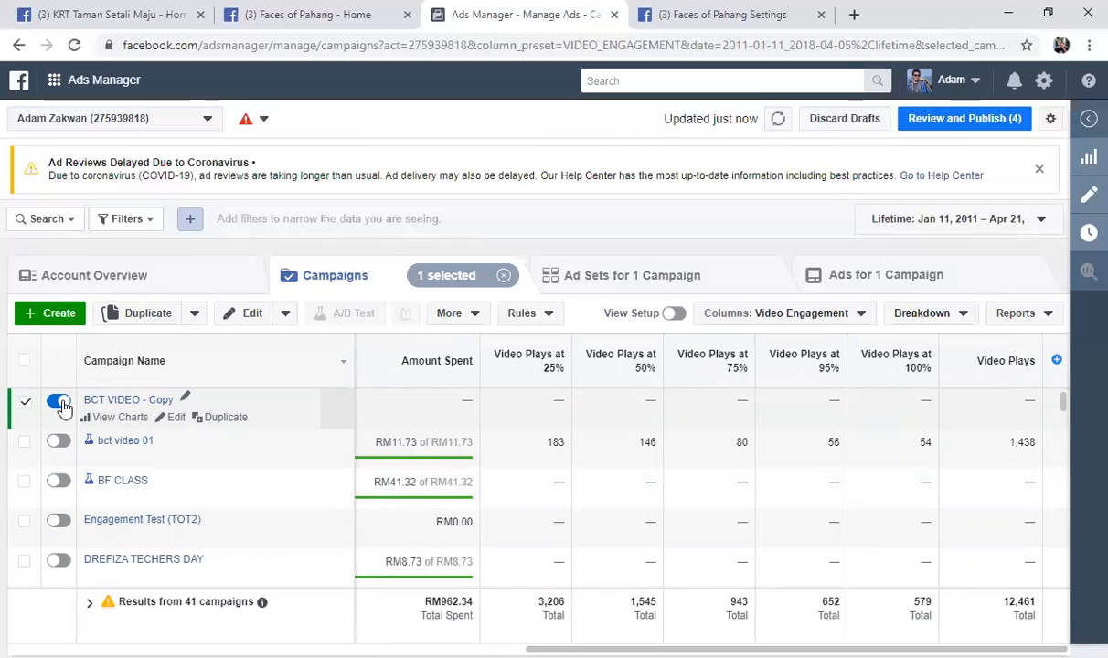
pyautogui.click(60, 403)
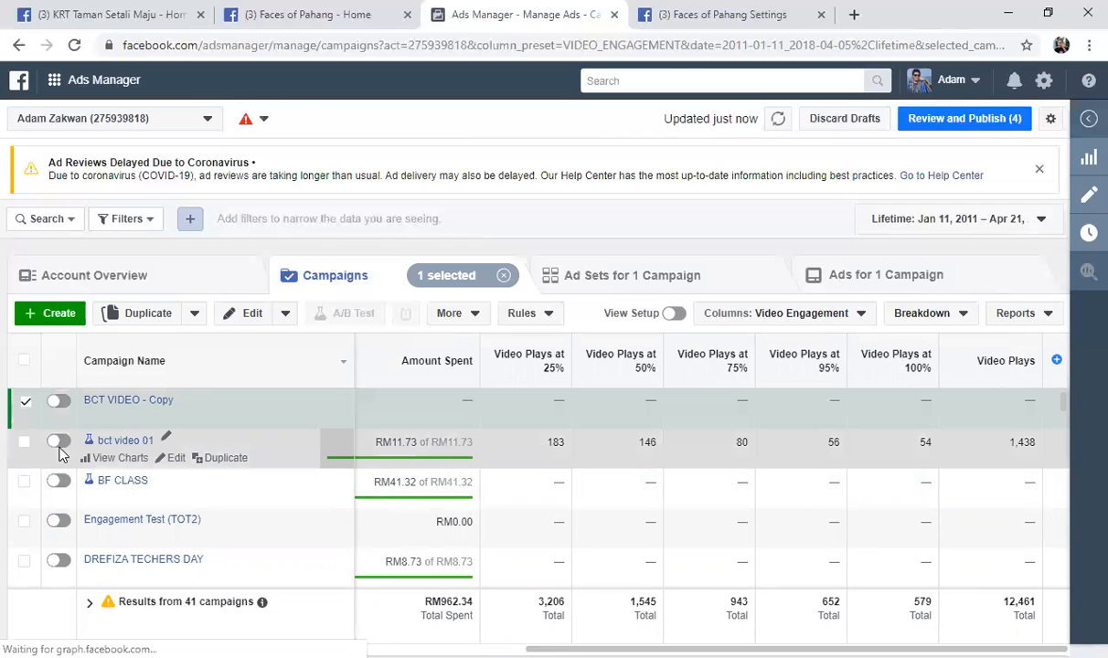
# Turn the bct video 01 campaign on, and switch it off again.
pyautogui.click(60, 447)
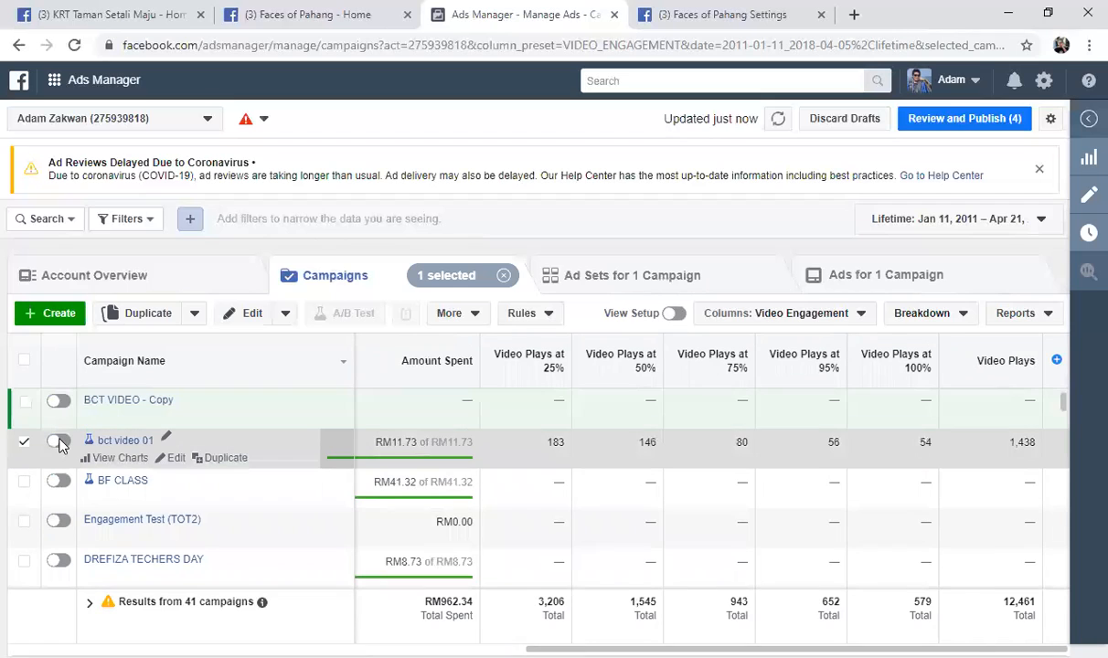
pyautogui.click(59, 444)
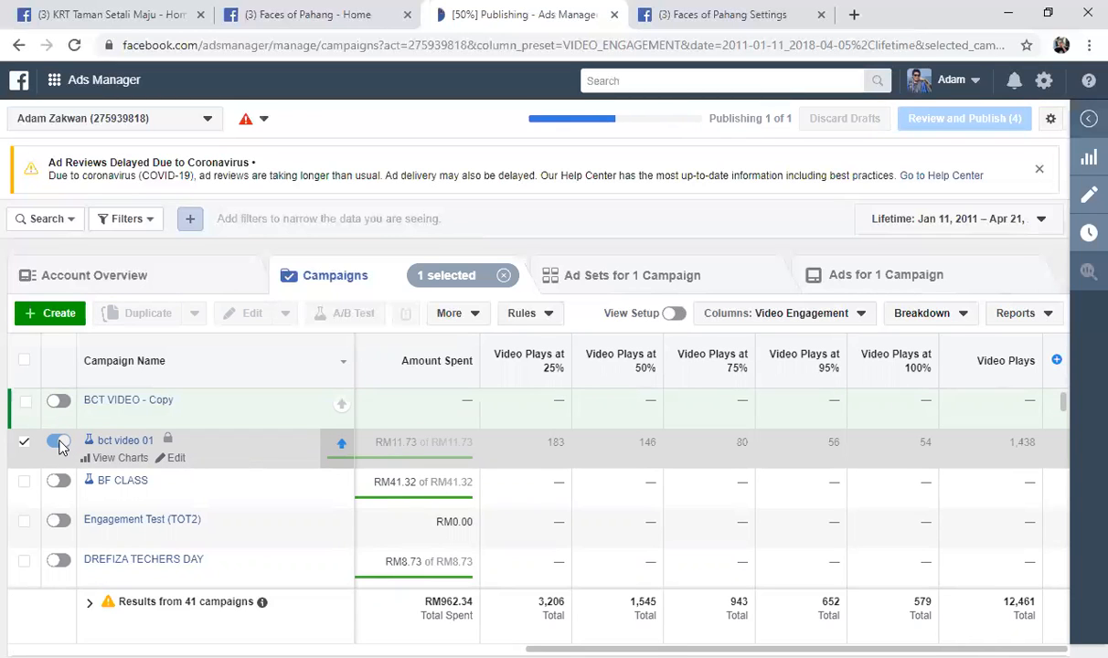
pyautogui.click(59, 443)
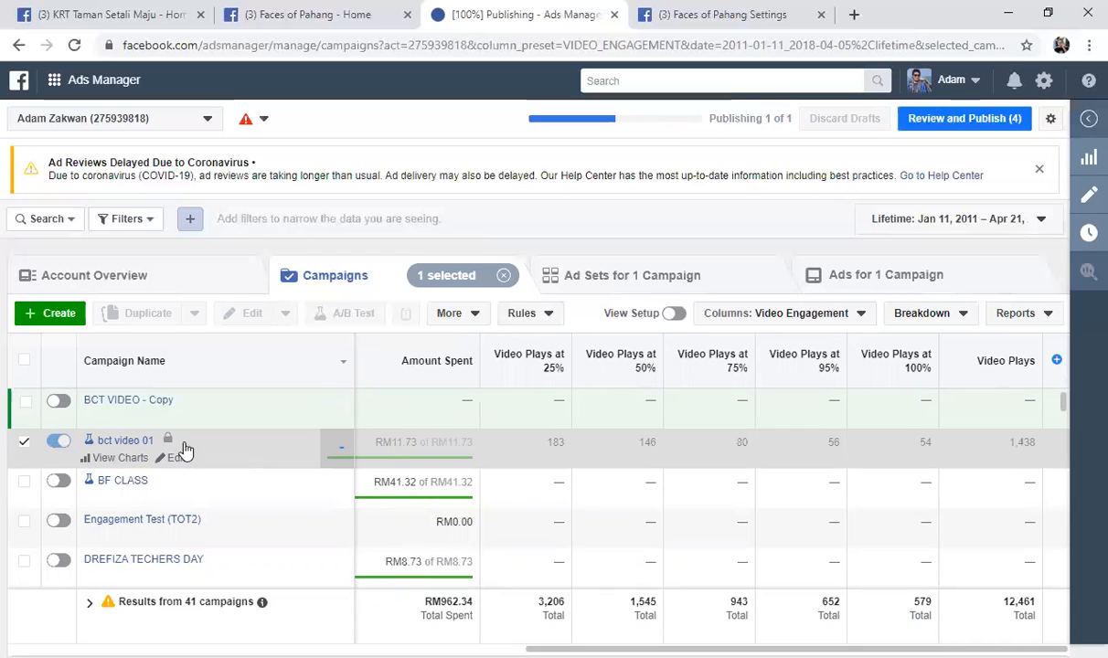
pyautogui.click(60, 442)
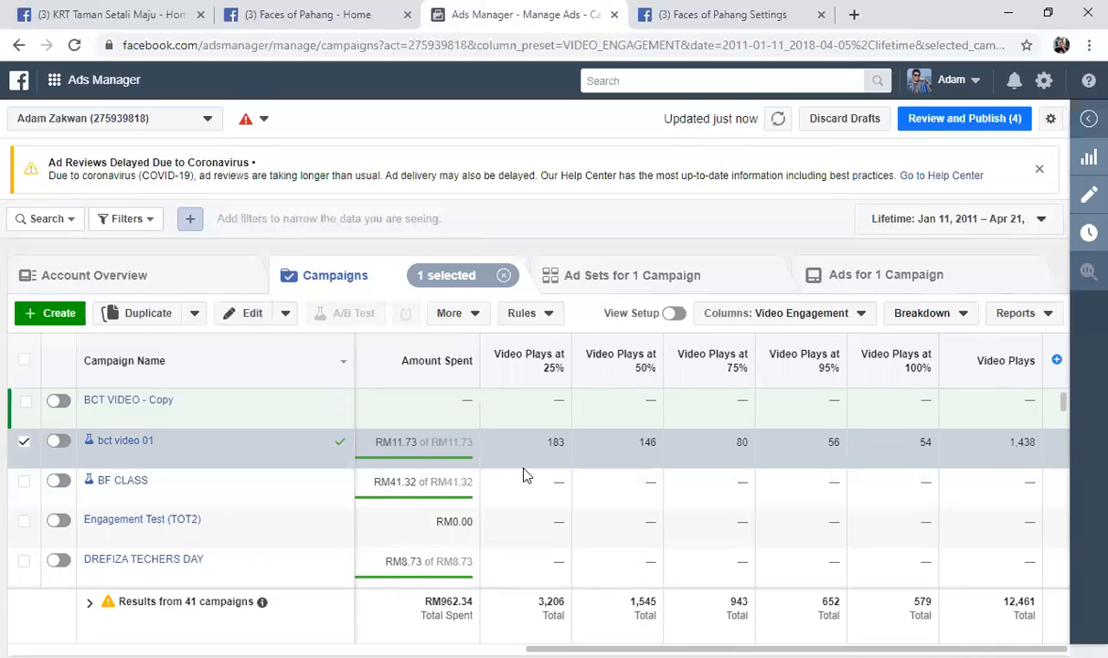
pyautogui.scroll(-2, 525, 475)
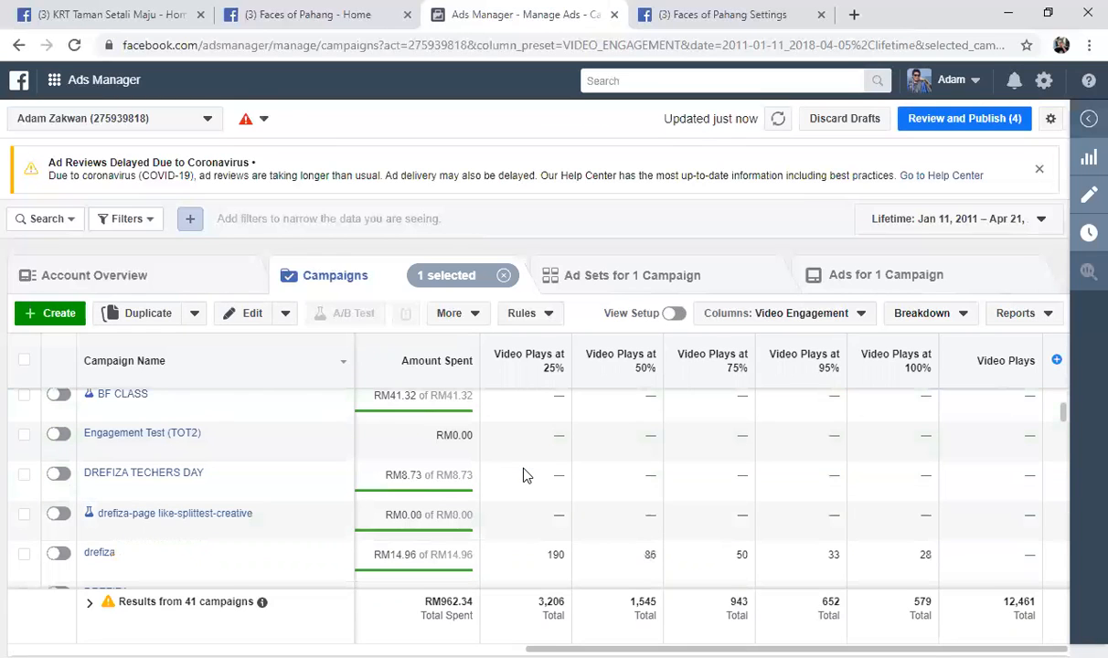
pyautogui.scroll(2, 525, 475)
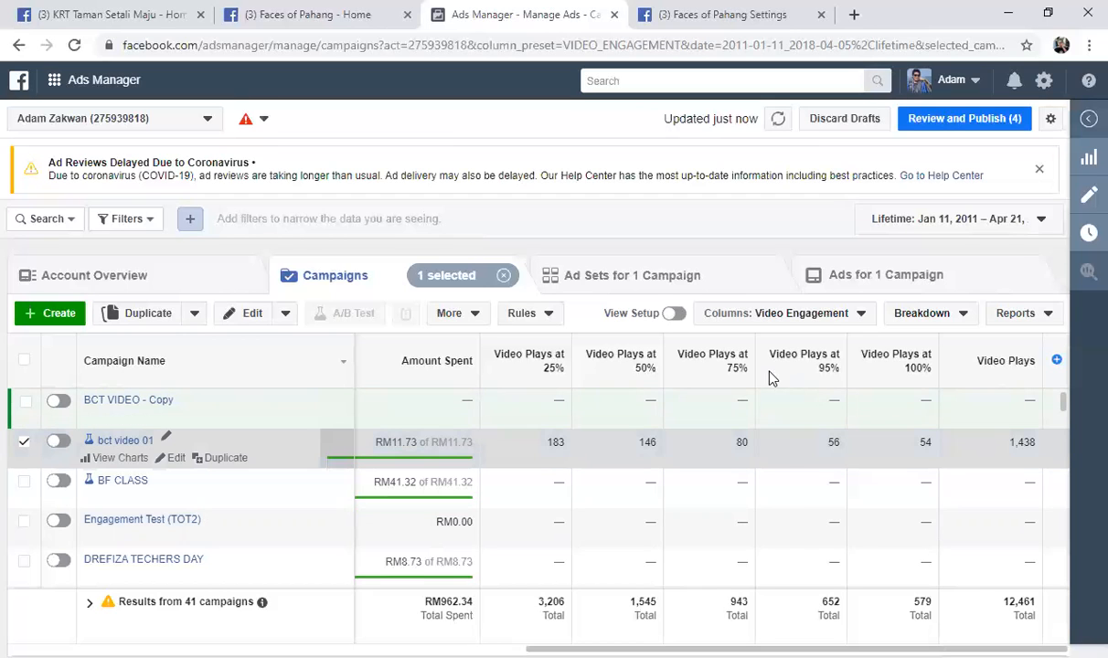
pyautogui.click(855, 315)
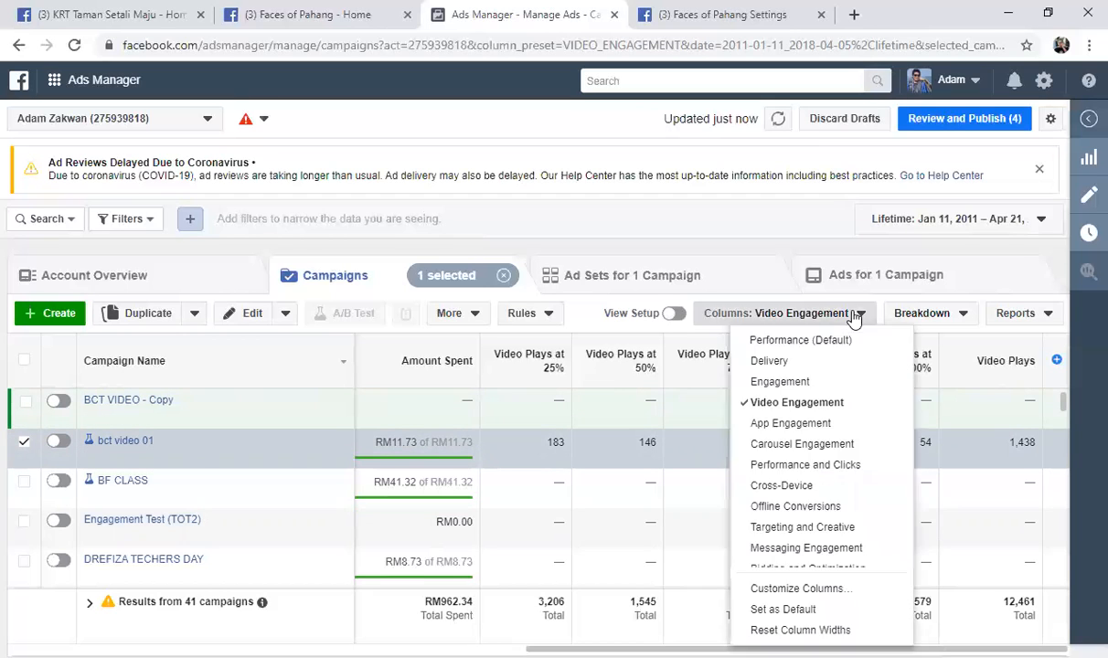
pyautogui.click(853, 315)
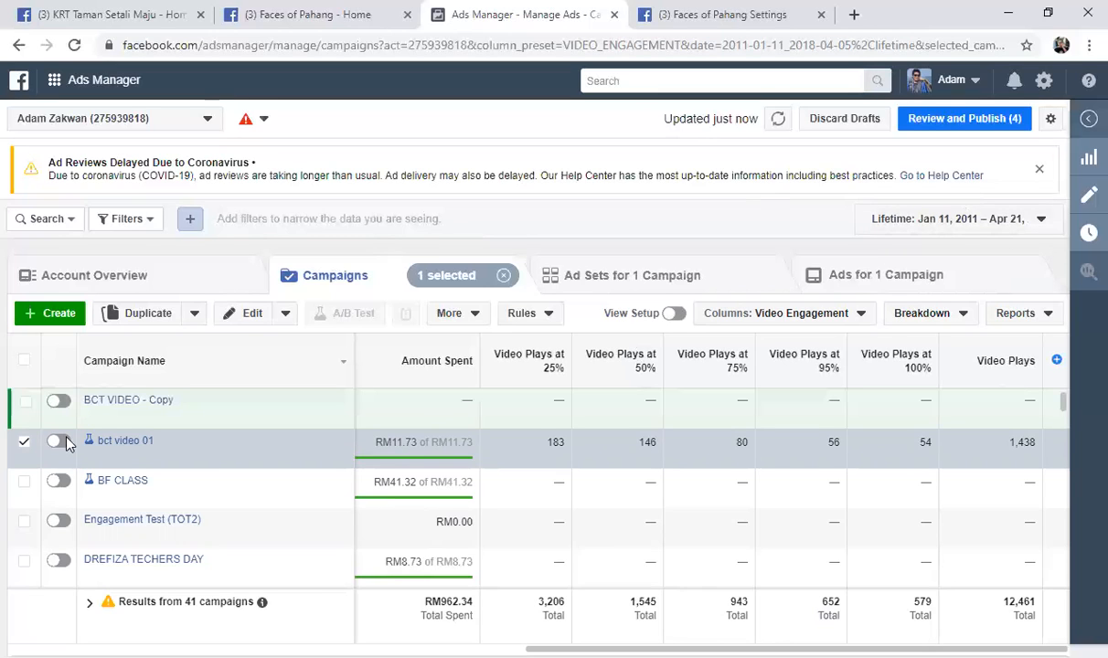
pyautogui.scroll(-3, 126, 475)
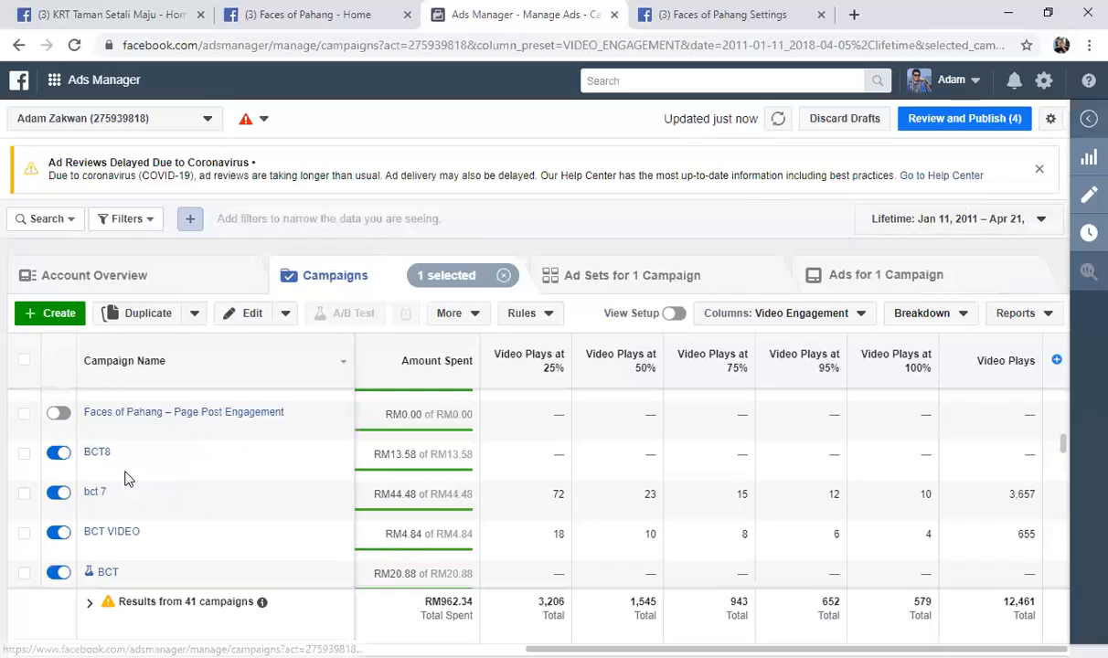
pyautogui.scroll(3, 216, 481)
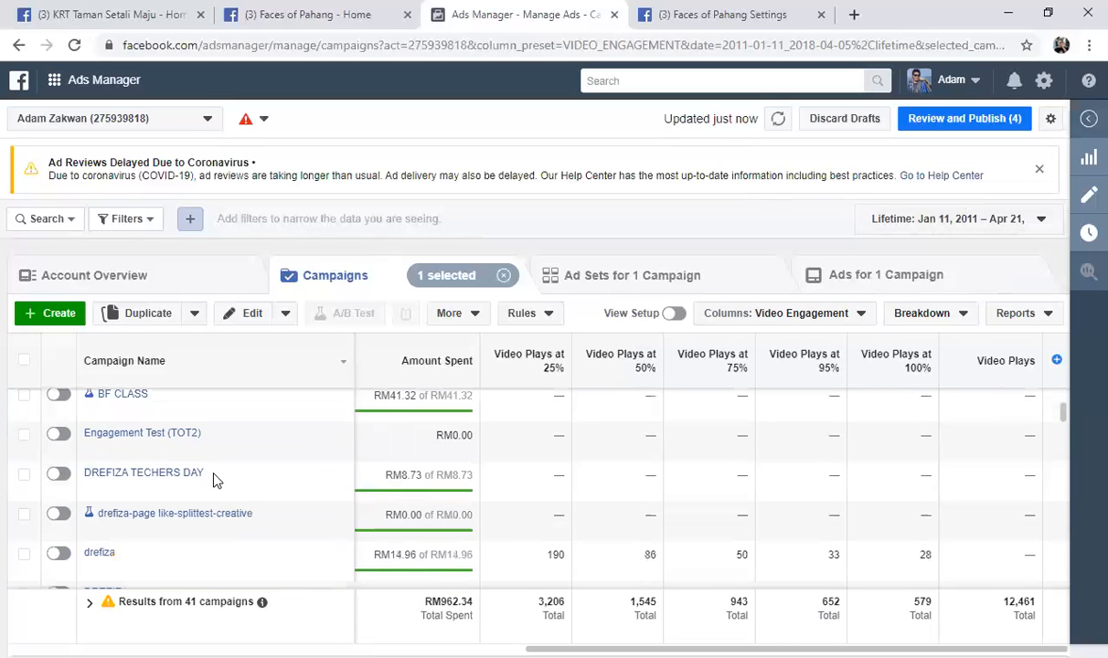
pyautogui.scroll(1, 215, 480)
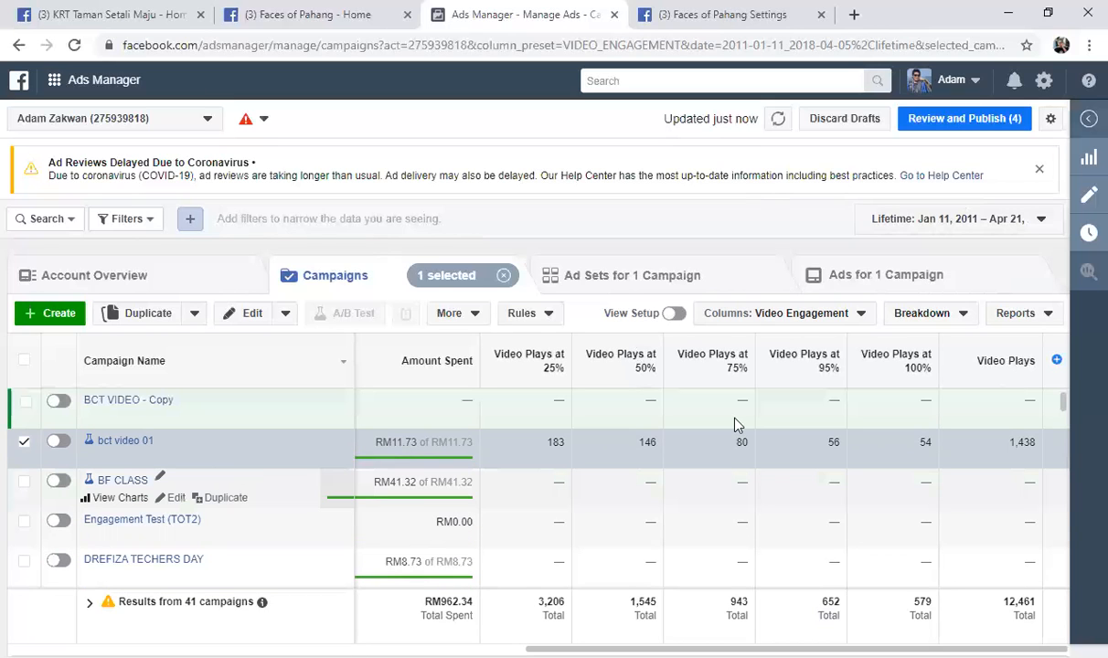
# Switch the campaign table's columns from the Video Engagement preset to Performance and Clicks.
pyautogui.click(845, 322)
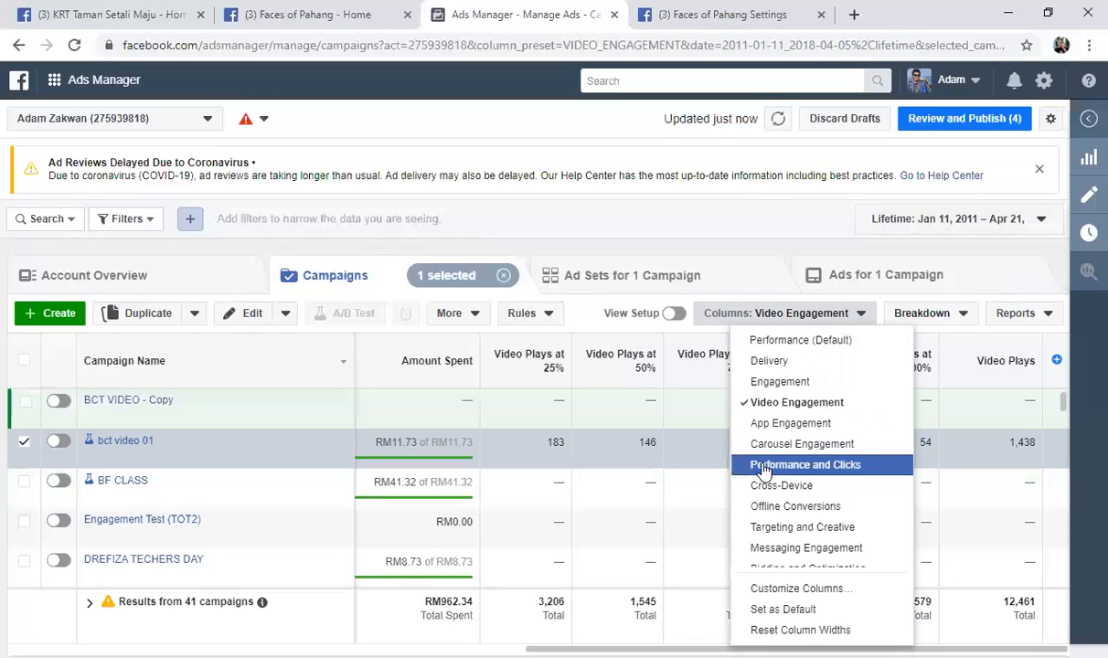
pyautogui.click(839, 477)
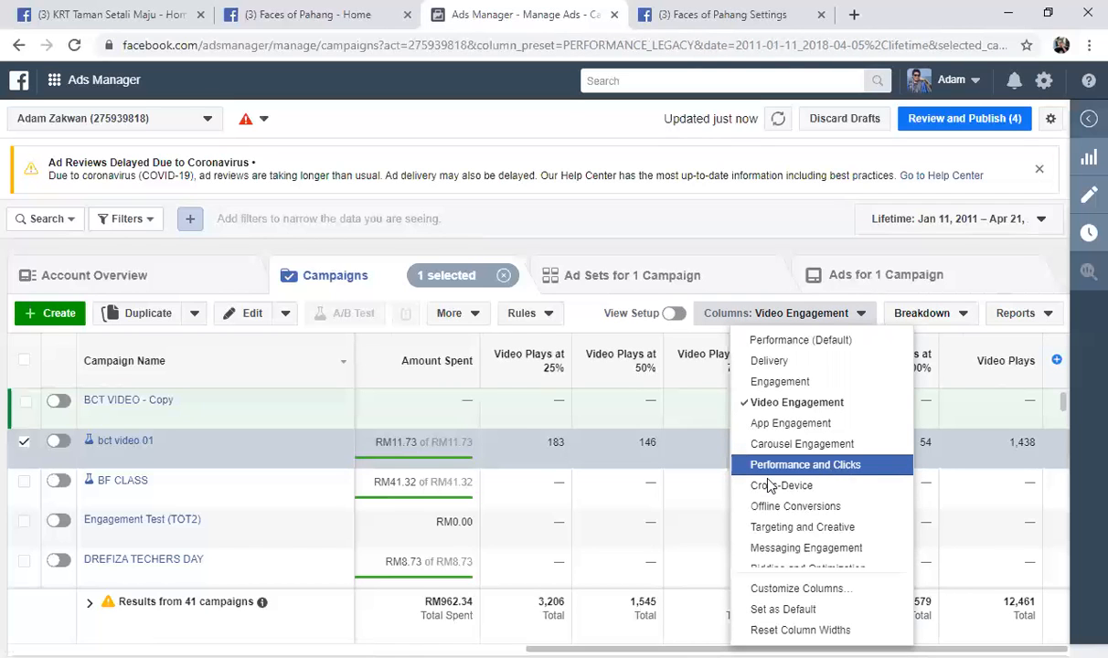